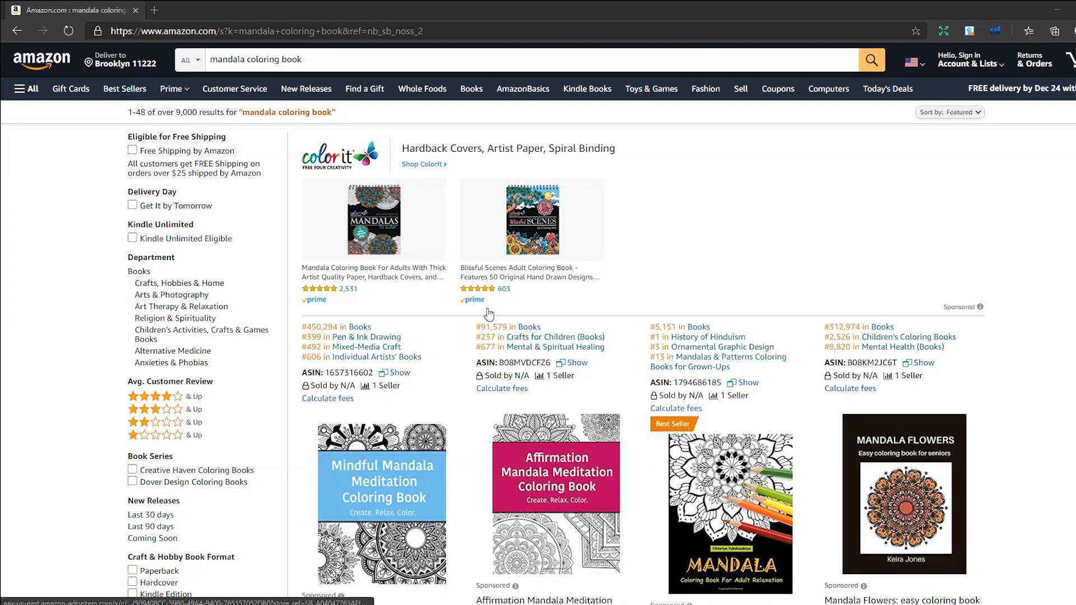
- Browse the mandala coloring book search results and compare the books' best-seller ranks
{"action": "scroll", "coordinate": [449, 298], "scroll_direction": "down", "scroll_amount": 3}
{"action": "scroll", "coordinate": [449, 297], "scroll_direction": "down", "scroll_amount": 10}
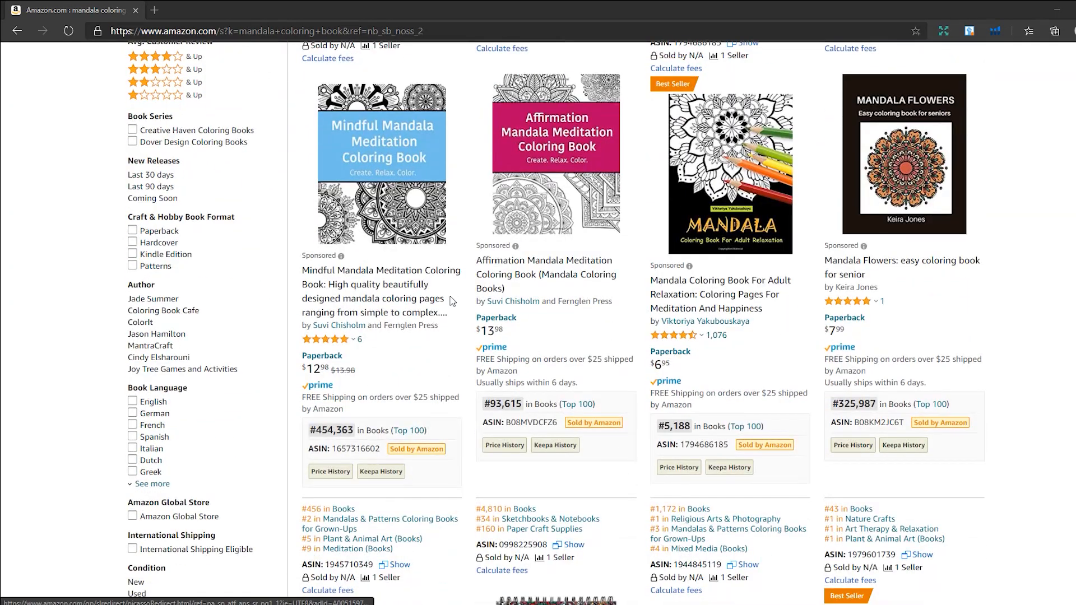
{"action": "scroll", "coordinate": [475, 303], "scroll_direction": "down", "scroll_amount": 5}
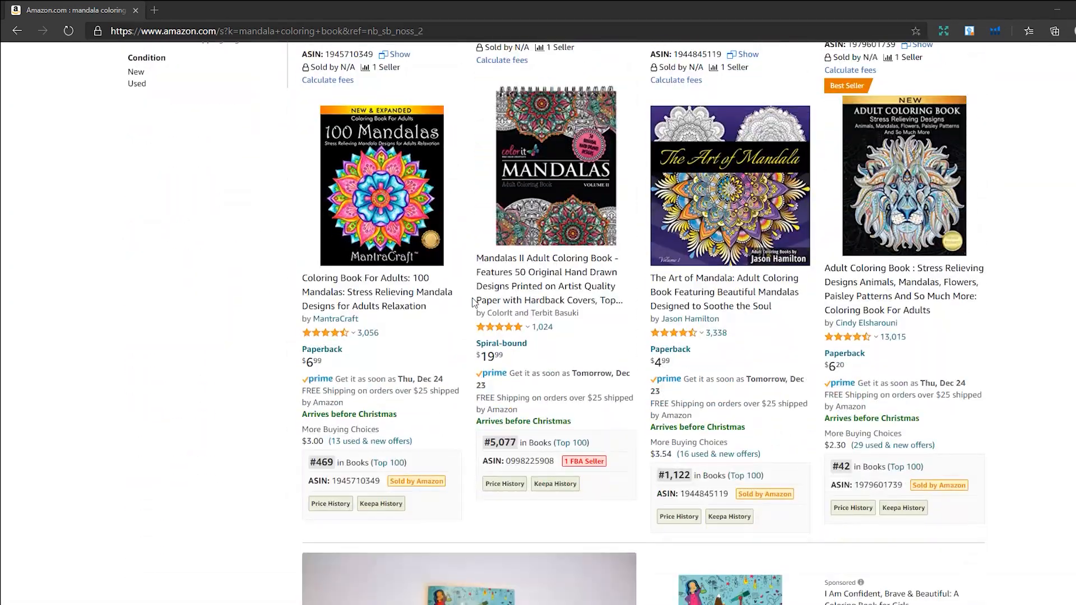
{"action": "left_click_drag", "start_coordinate": [852, 382], "coordinate": [843, 386]}
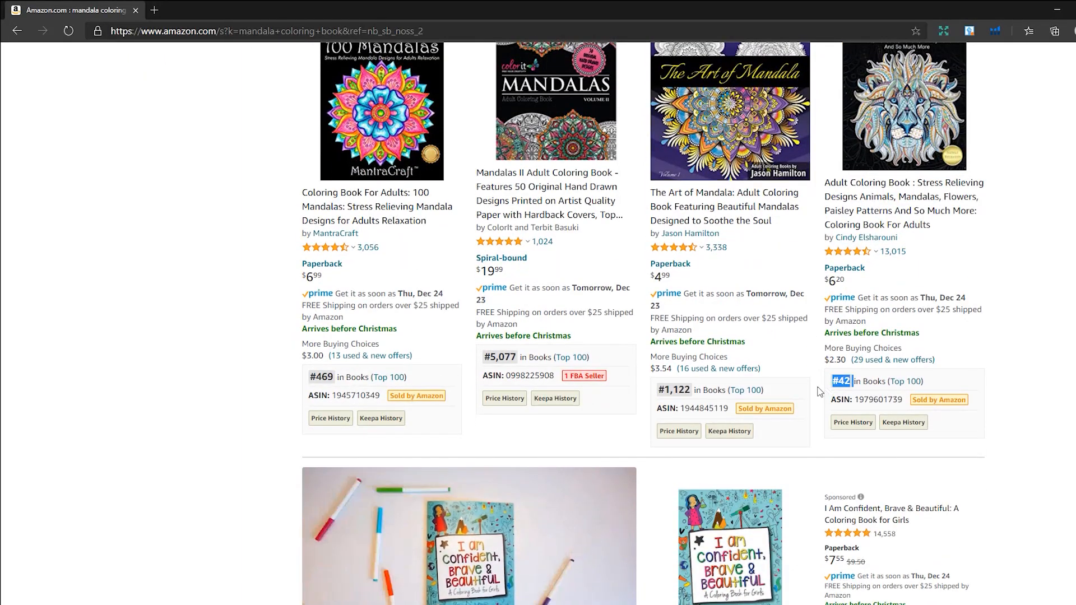
{"action": "left_click_drag", "start_coordinate": [334, 377], "coordinate": [312, 382]}
{"action": "scroll", "coordinate": [312, 381], "scroll_direction": "down", "scroll_amount": 20}
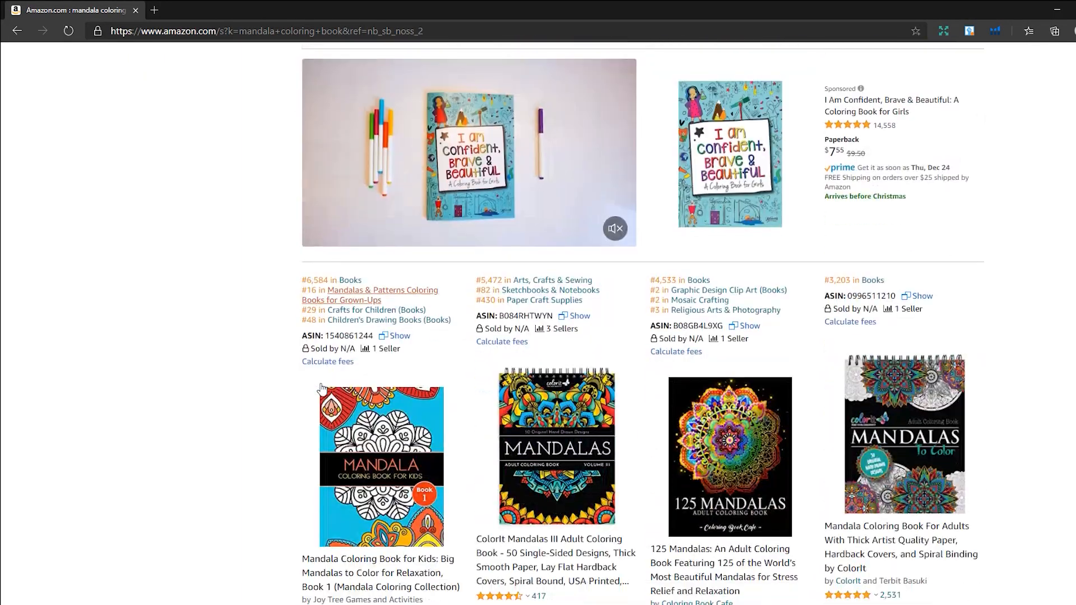
{"action": "scroll", "coordinate": [265, 390], "scroll_direction": "down", "scroll_amount": 7}
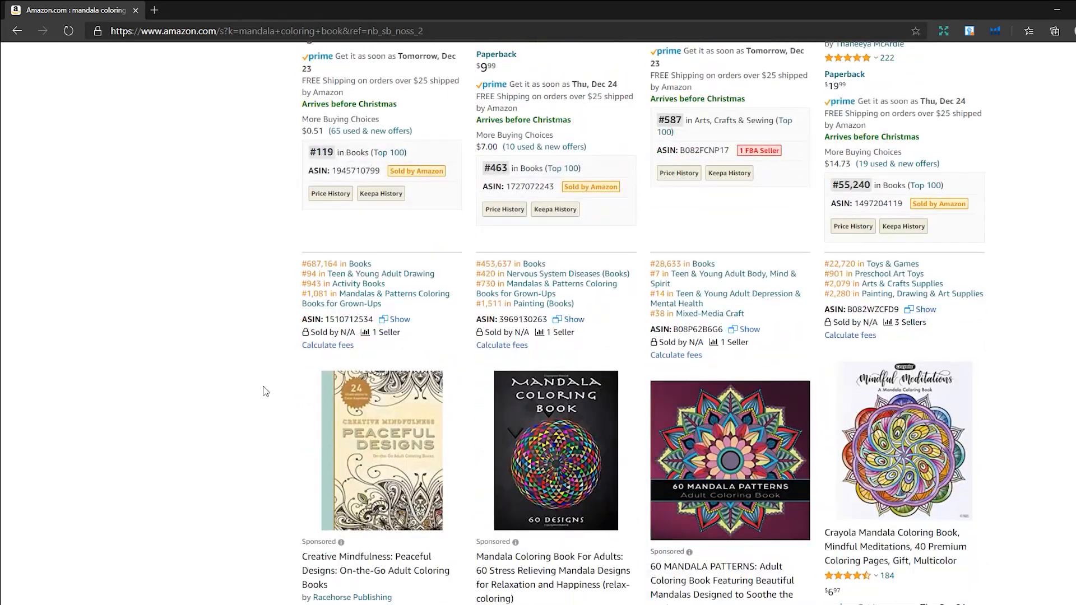
{"action": "scroll", "coordinate": [259, 388], "scroll_direction": "up", "scroll_amount": 12}
{"action": "scroll", "coordinate": [258, 384], "scroll_direction": "up", "scroll_amount": 18}
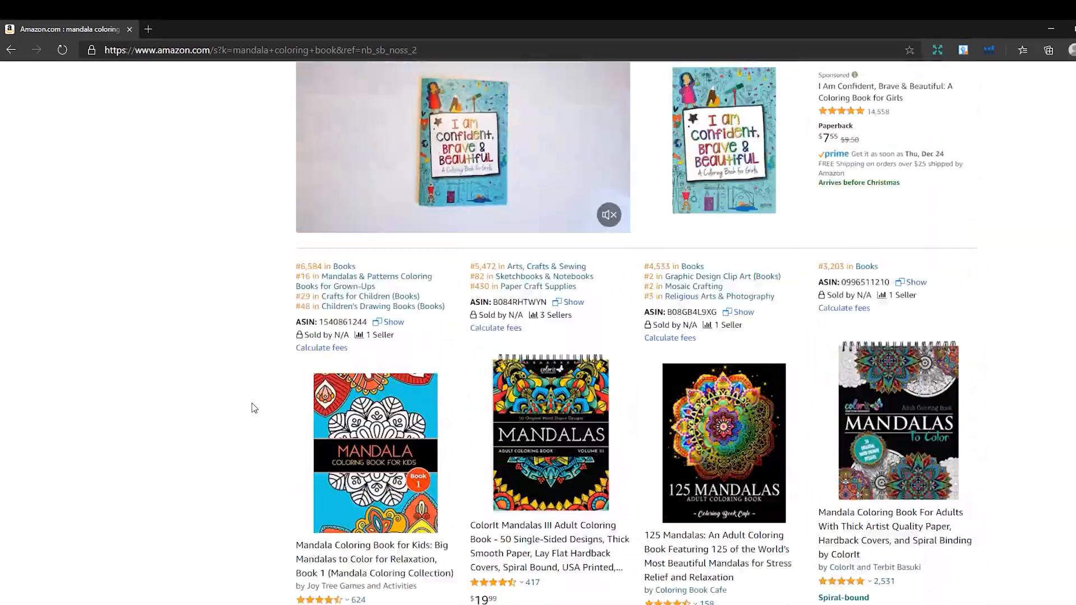
{"action": "scroll", "coordinate": [252, 408], "scroll_direction": "up", "scroll_amount": 3}
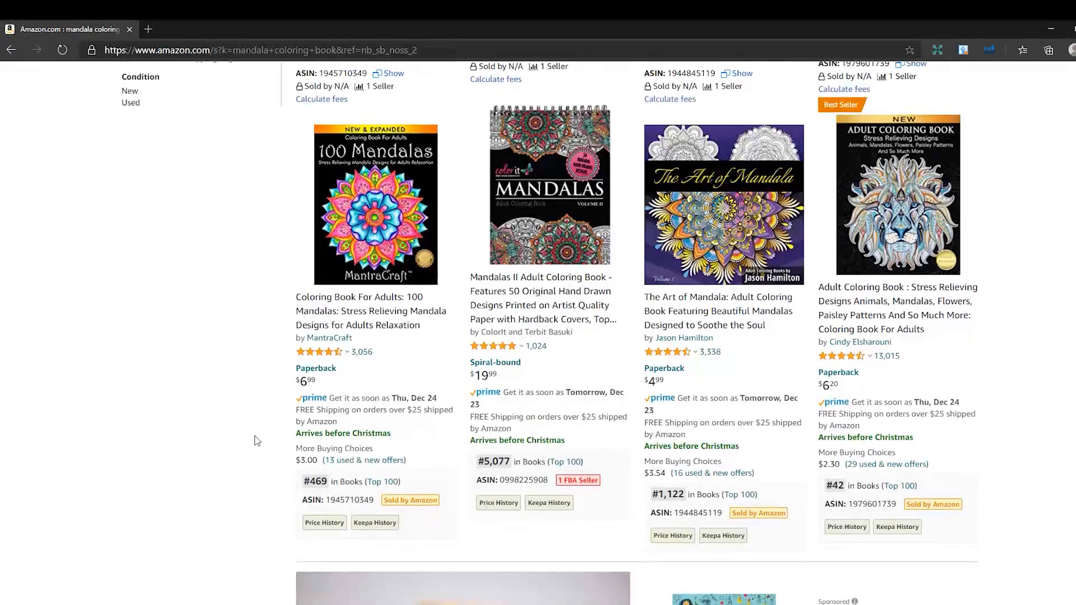
{"action": "scroll", "coordinate": [259, 410], "scroll_direction": "up", "scroll_amount": 1}
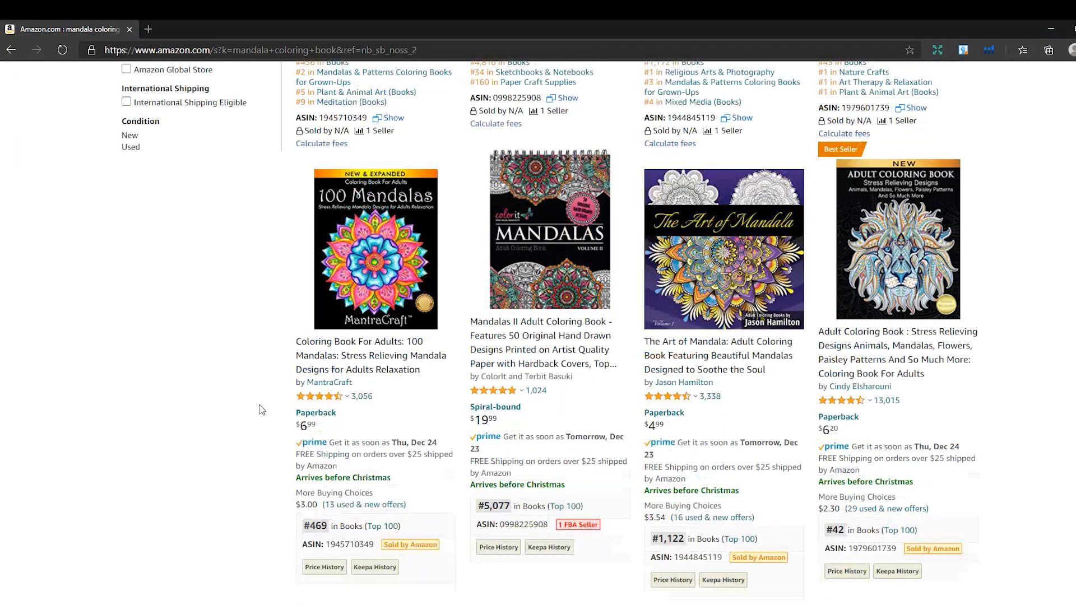
- Open the MantraCraft 100 Mandalas coloring book listing and check its page count in the product details
{"action": "left_click", "coordinate": [359, 342]}
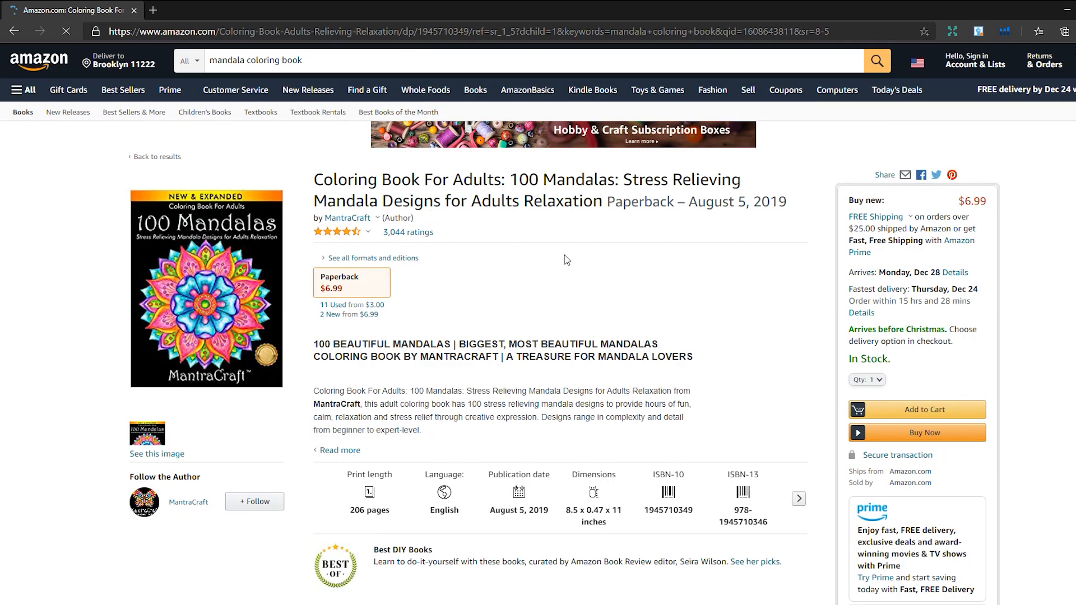
{"action": "scroll", "coordinate": [556, 278], "scroll_direction": "down", "scroll_amount": 15}
{"action": "scroll", "coordinate": [552, 283], "scroll_direction": "down", "scroll_amount": 10}
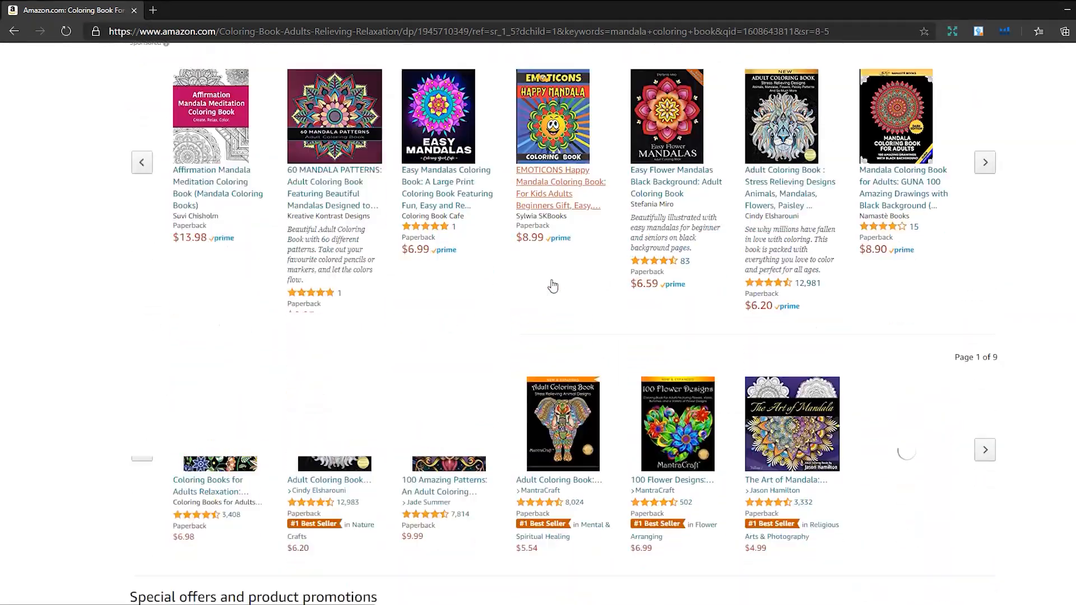
{"action": "double_click", "coordinate": [194, 257]}
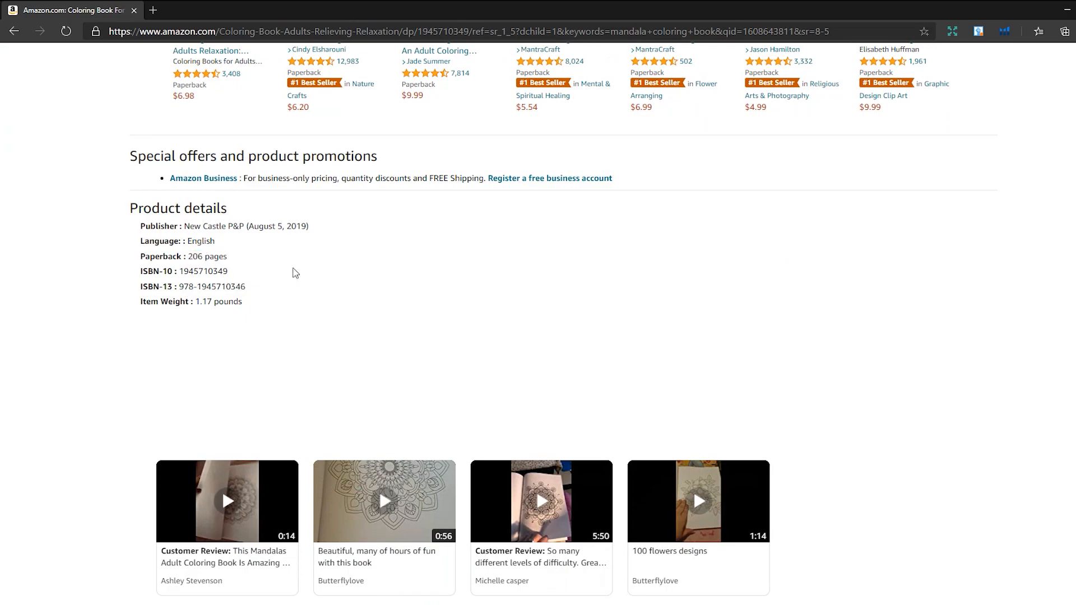
{"action": "scroll", "coordinate": [446, 250], "scroll_direction": "up", "scroll_amount": 10}
{"action": "scroll", "coordinate": [448, 317], "scroll_direction": "up", "scroll_amount": 15}
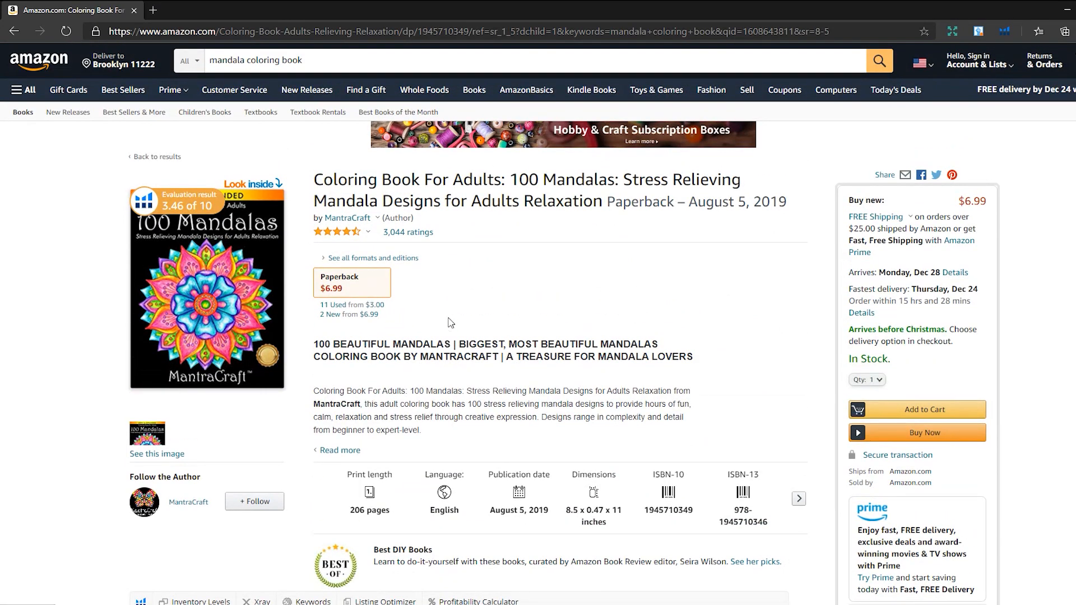
- Open the TCK Publishing Amazon Book Sales Calculator in a new tab and calculate sales for BSR rank 469 with book type Book
{"action": "left_click", "coordinate": [153, 10]}
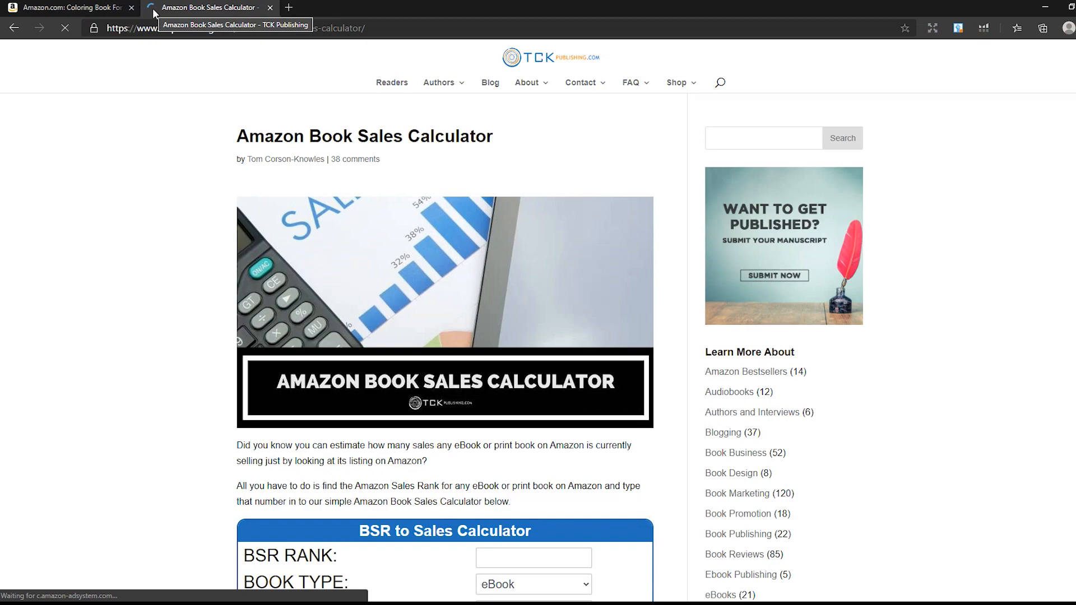
{"action": "scroll", "coordinate": [252, 151], "scroll_direction": "down", "scroll_amount": 6}
{"action": "left_click", "coordinate": [533, 225]}
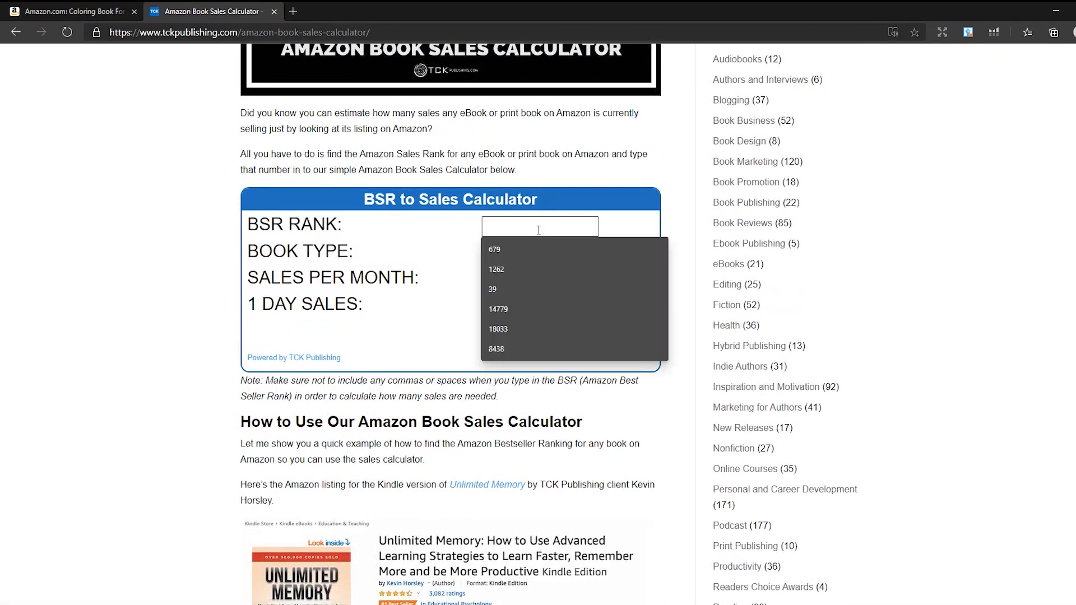
{"action": "type", "text": "469"}
{"action": "left_click", "coordinate": [589, 253]}
{"action": "left_click", "coordinate": [579, 288]}
{"action": "left_click", "coordinate": [557, 334]}
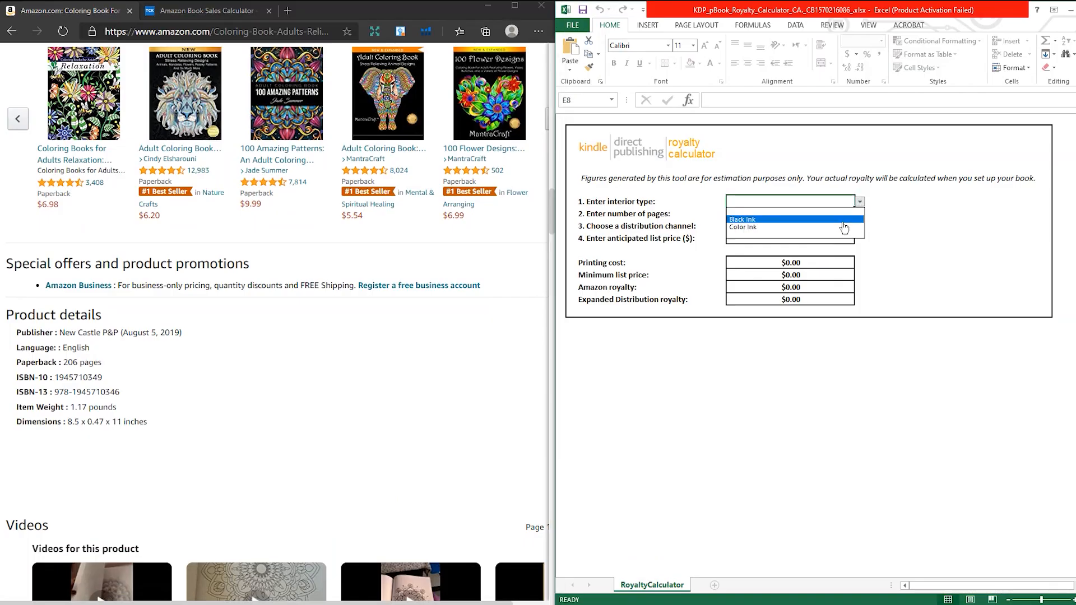
- In the KDP royalty calculator workbook, set the interior type to Black Ink, pages to 206 and distribution channel to Amazon.com
{"action": "left_click", "coordinate": [819, 217]}
{"action": "type", "text": "206"}
{"action": "left_click", "coordinate": [846, 239]}
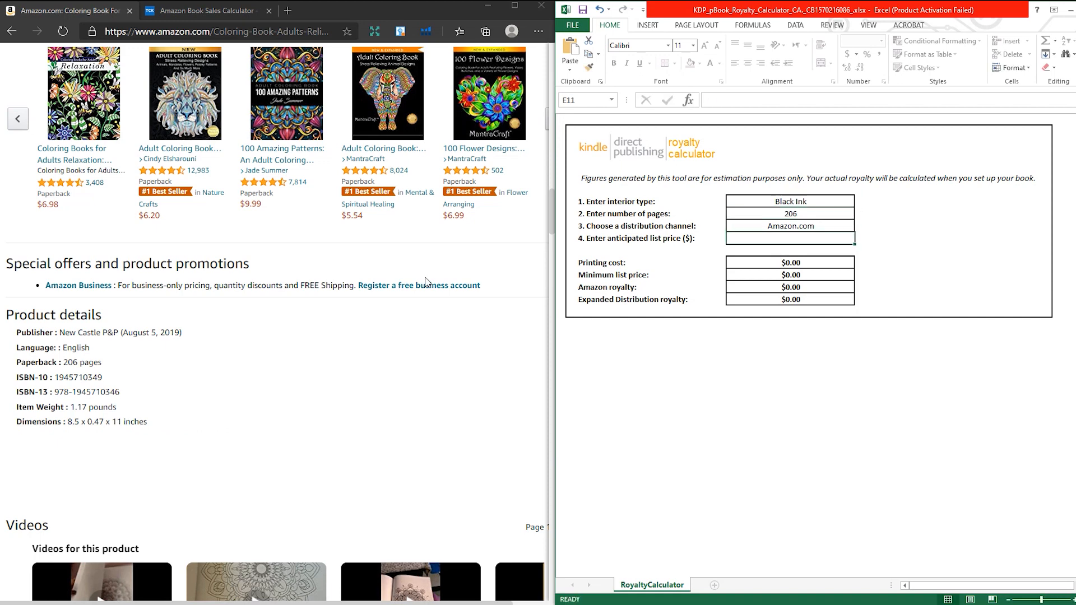
- Look up the book's price on its Amazon listing and enter 6.99 as the anticipated list price in the royalty calculator
{"action": "left_click", "coordinate": [540, 281]}
{"action": "scroll", "coordinate": [538, 281], "scroll_direction": "up", "scroll_amount": 15}
{"action": "scroll", "coordinate": [489, 287], "scroll_direction": "up", "scroll_amount": 3}
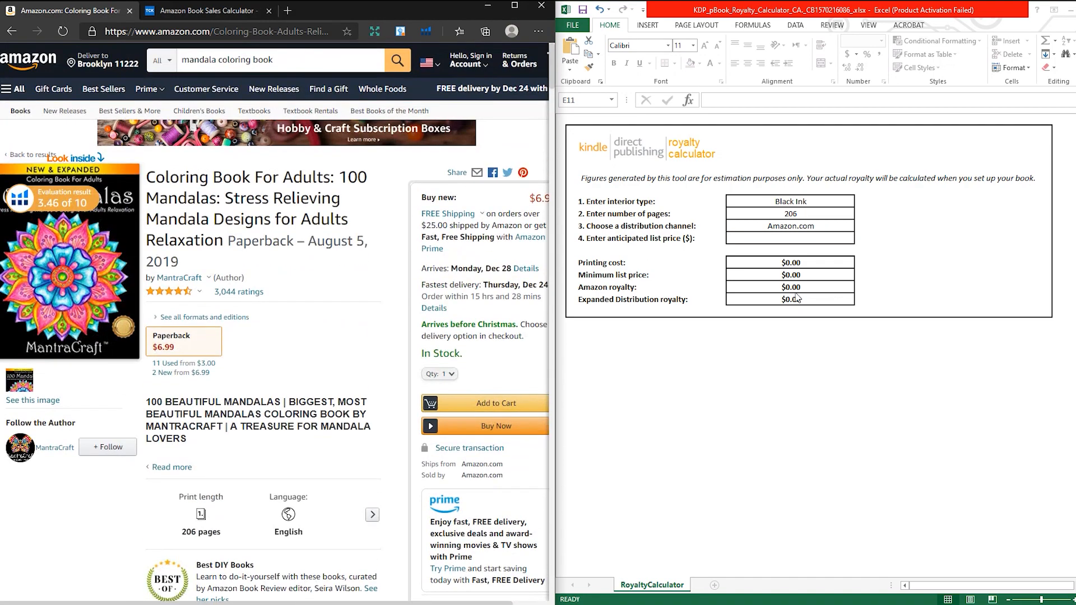
{"action": "left_click", "coordinate": [838, 241]}
{"action": "type", "text": "6.99"}
{"action": "key", "text": "Return"}
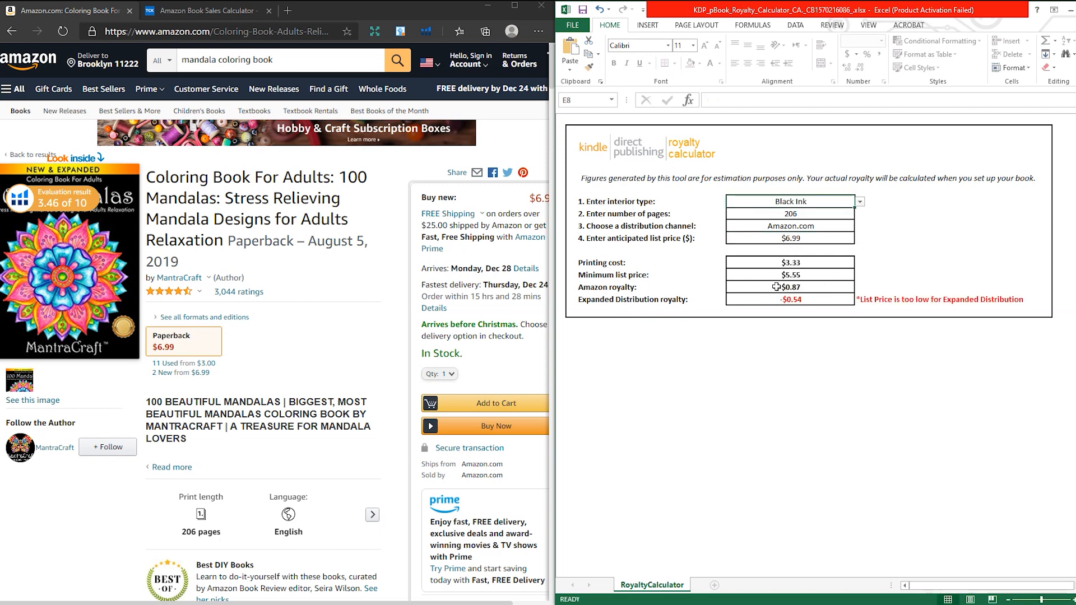
- Multiply the 0.87 Amazon royalty by the 3697 monthly sales from the sales calculator in the Calculator app
{"action": "type", "text": "0.87*"}
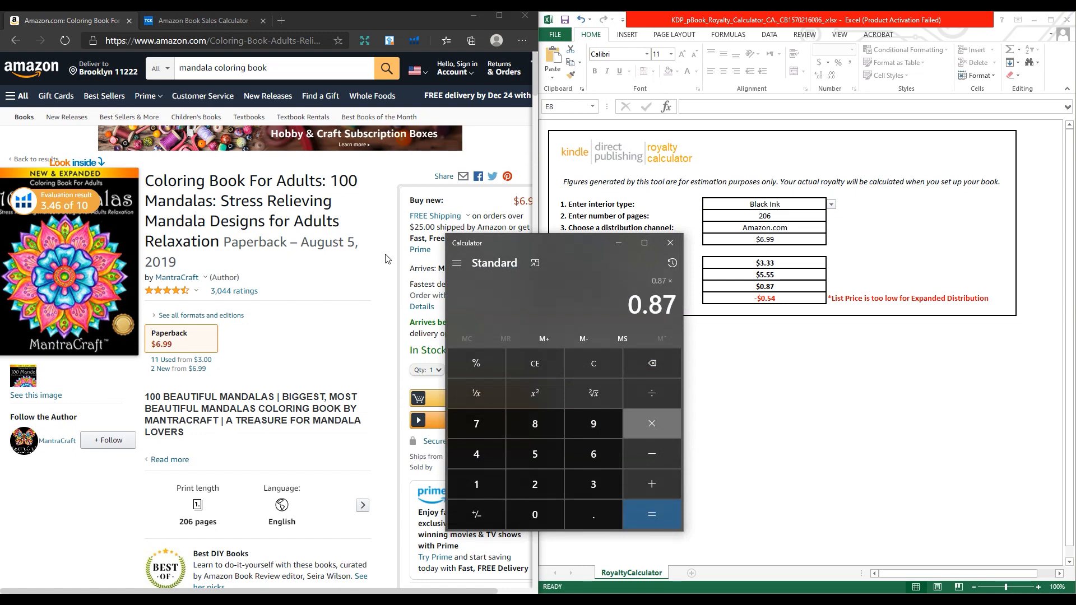
{"action": "left_click", "coordinate": [198, 21]}
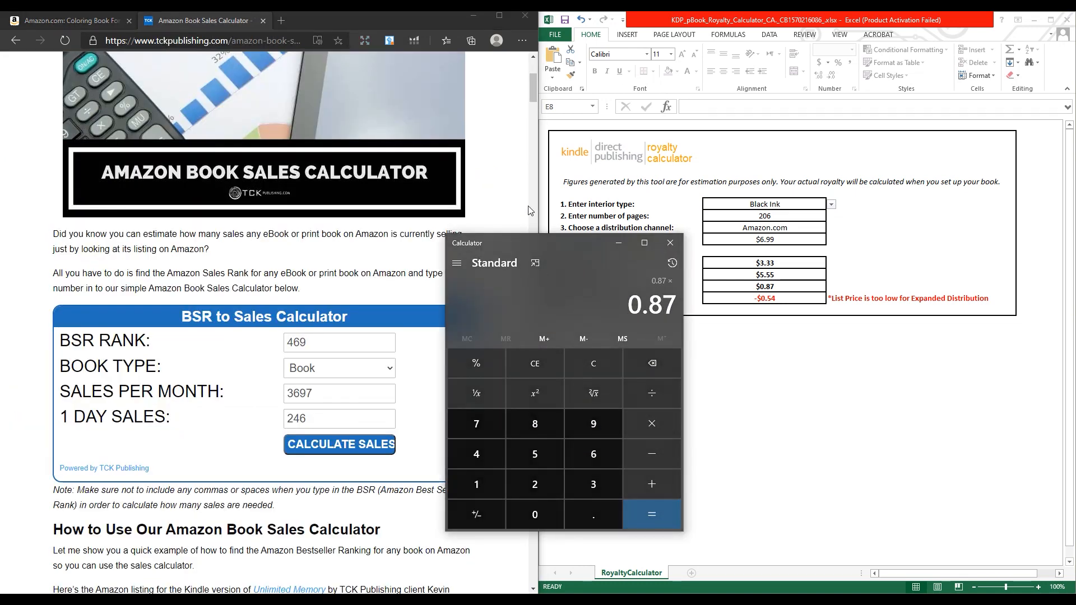
{"action": "type", "text": "3697"}
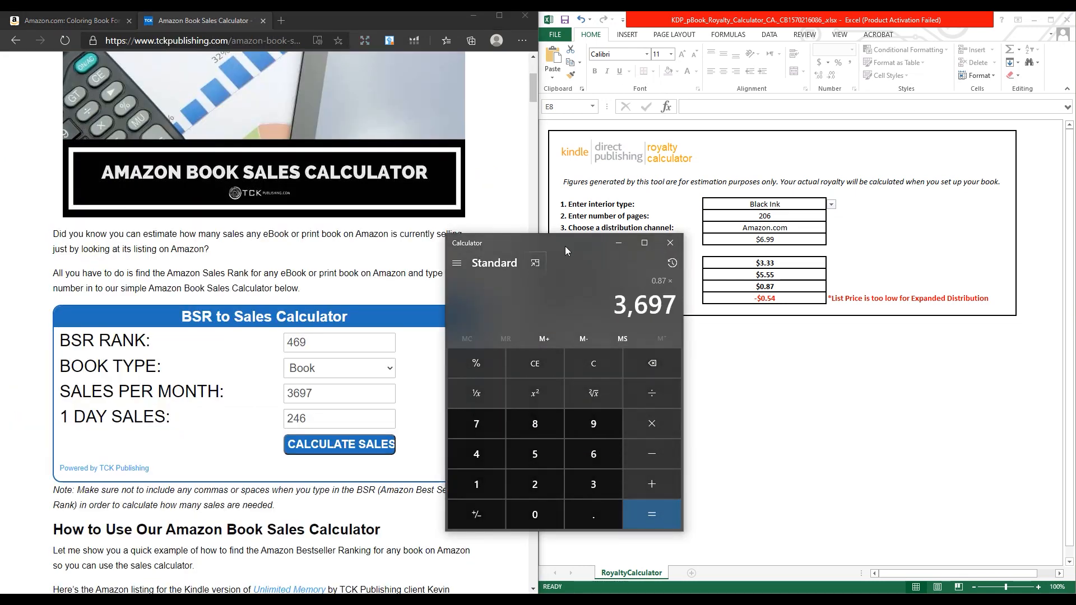
{"action": "key", "text": "Return"}
{"action": "left_click_drag", "start_coordinate": [563, 248], "coordinate": [557, 209]}
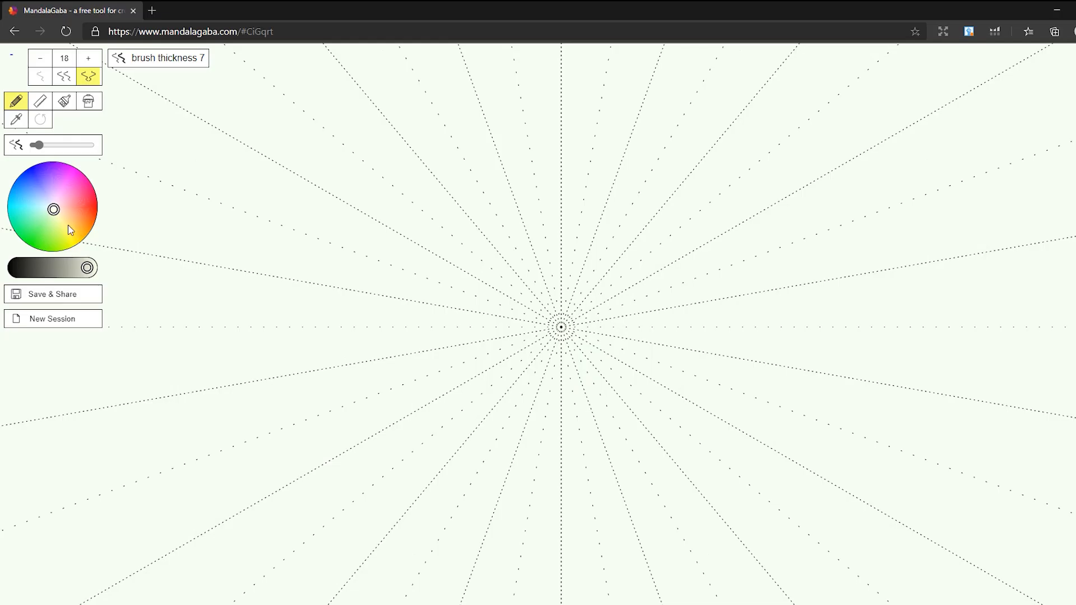
- In MandalaGaba, fill the canvas background with white and set the drawing colour to black
{"action": "left_click", "coordinate": [61, 209]}
{"action": "left_click", "coordinate": [53, 207]}
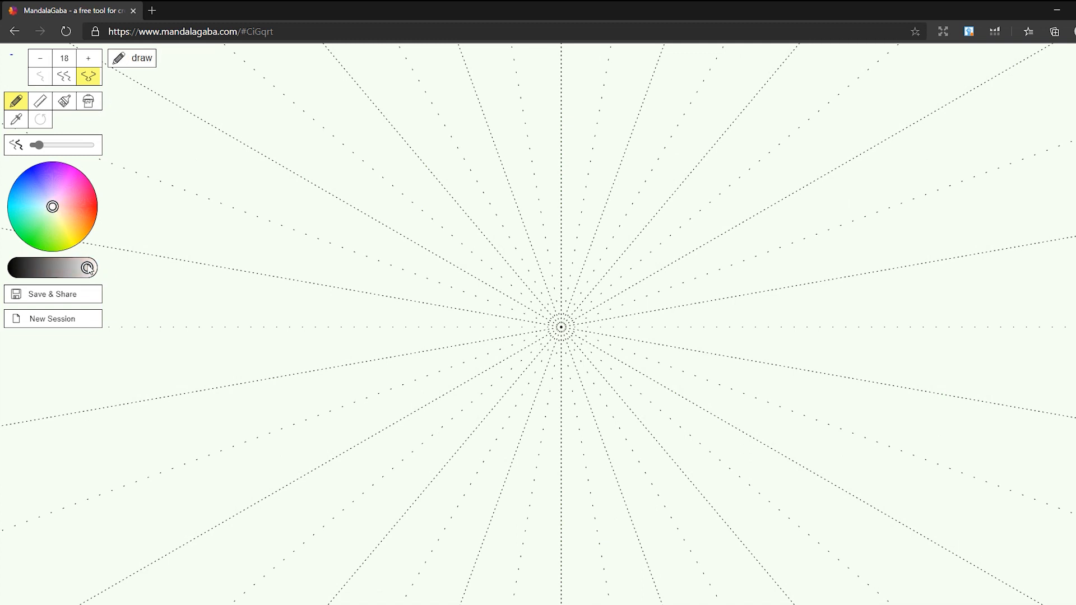
{"action": "left_click", "coordinate": [98, 108]}
{"action": "left_click_drag", "start_coordinate": [31, 275], "coordinate": [2, 272]}
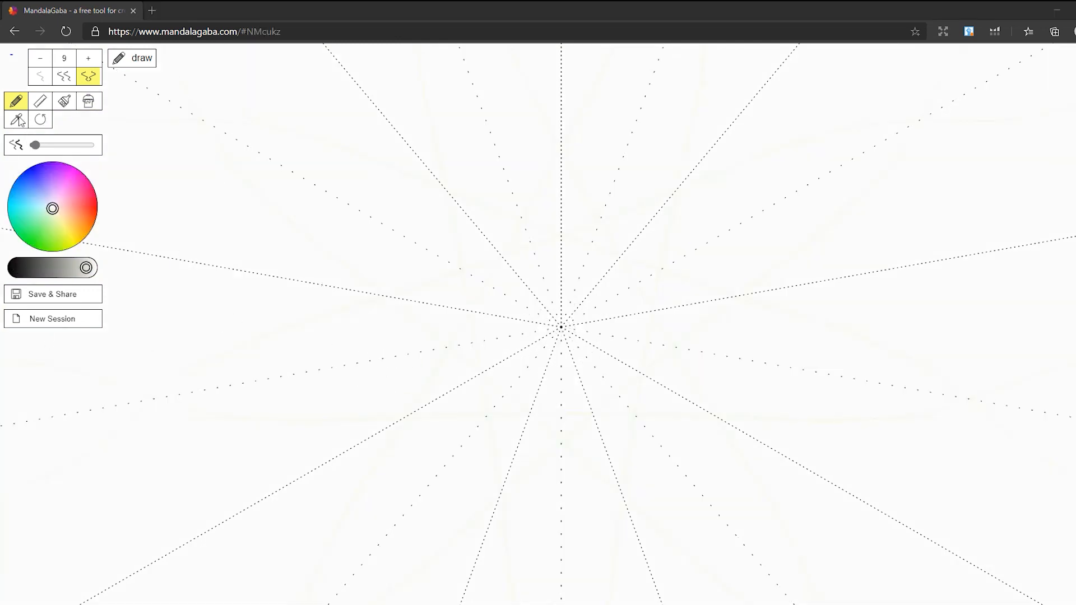
- Start a new drawing session and prepare it with a white background and a black drawing colour
{"action": "left_click", "coordinate": [67, 321]}
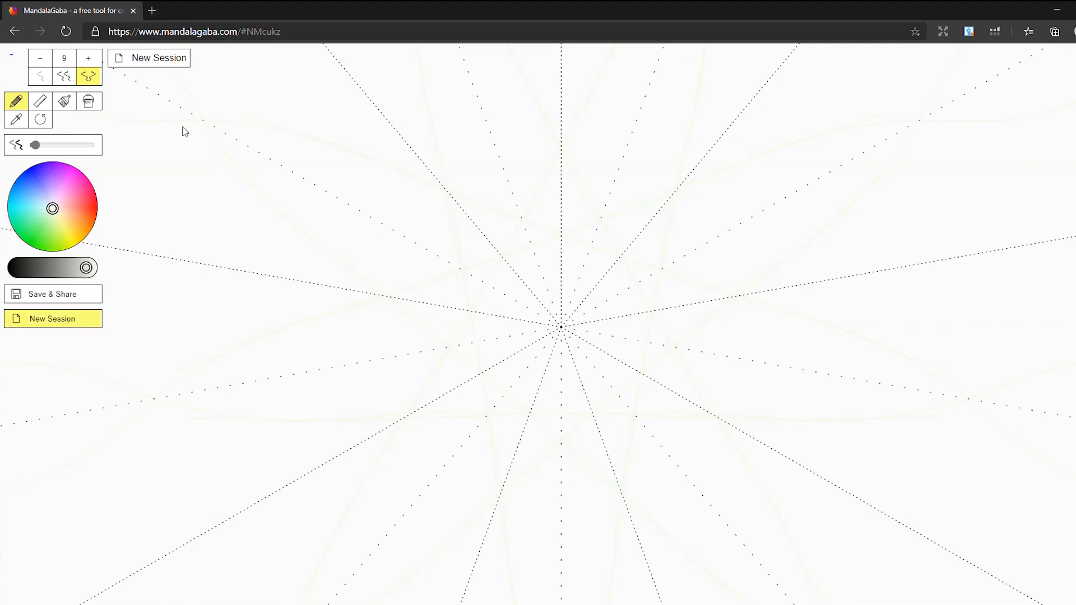
{"action": "left_click", "coordinate": [153, 59]}
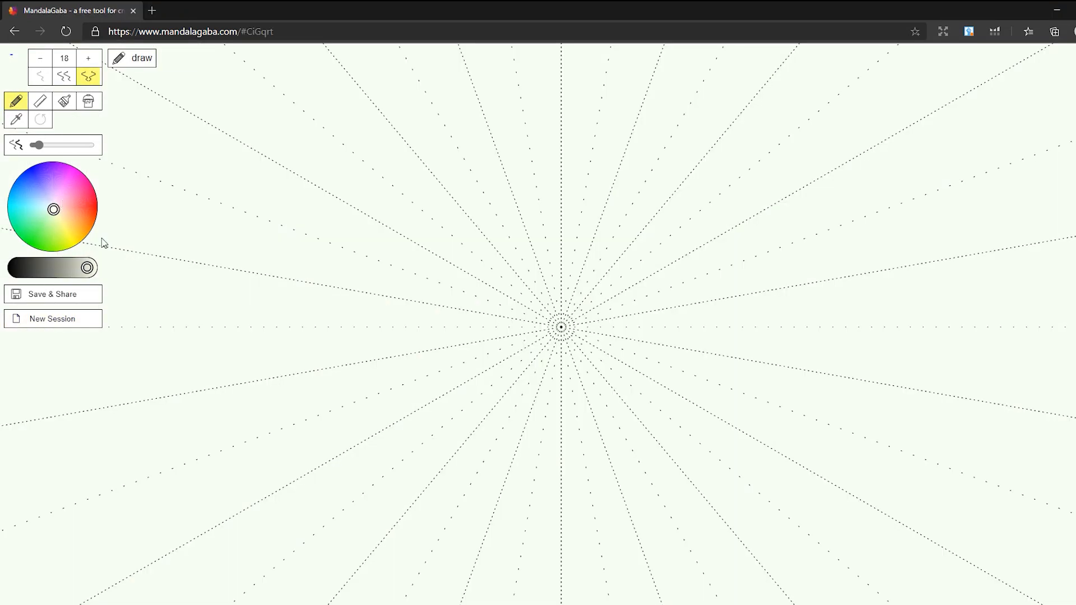
{"action": "left_click_drag", "start_coordinate": [62, 207], "coordinate": [52, 207]}
{"action": "left_click", "coordinate": [97, 110]}
{"action": "left_click_drag", "start_coordinate": [30, 274], "coordinate": [3, 269]}
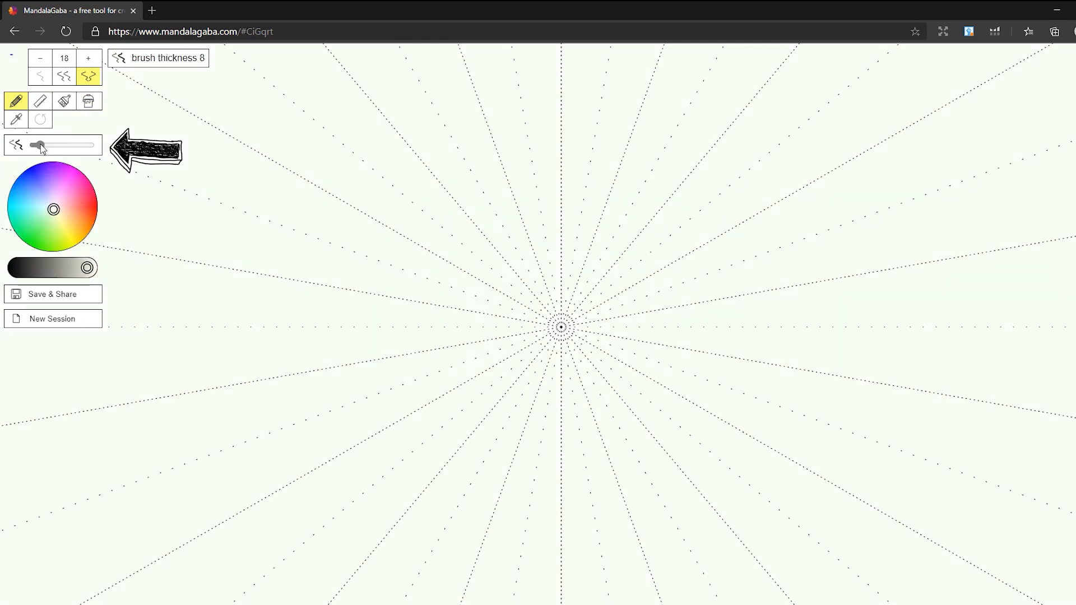
- Reduce the brush thickness slightly and draw the mandala's looped centre motif with a wide ring of interlaced petals around it
{"action": "left_click_drag", "start_coordinate": [41, 147], "coordinate": [38, 147]}
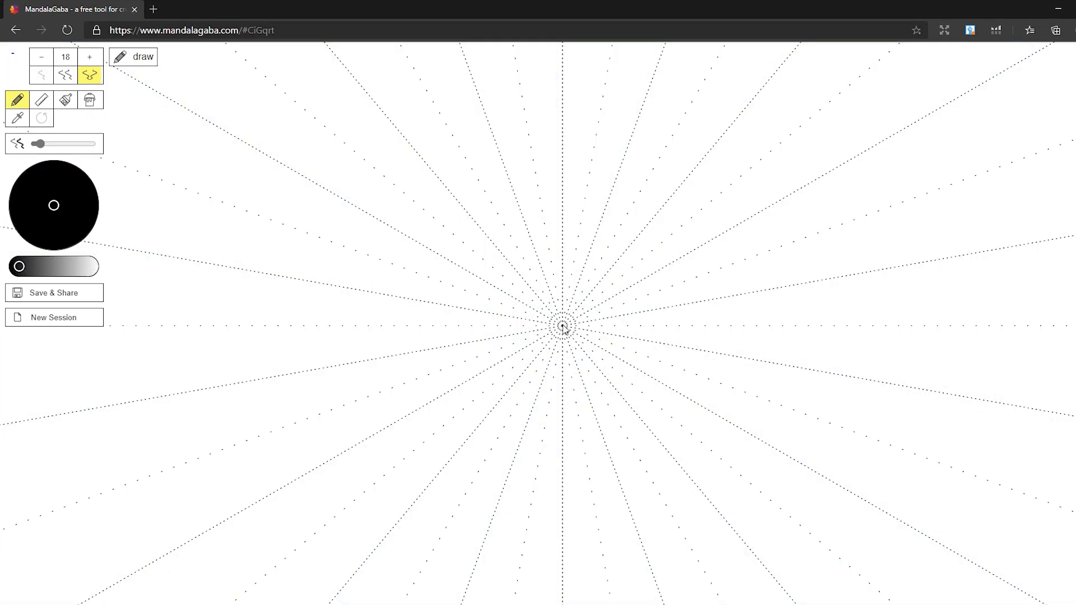
{"action": "mouse_move", "coordinate": [565, 329]}
{"action": "left_mouse_down"}
{"action": "mouse_move", "coordinate": [572, 307]}
{"action": "mouse_move", "coordinate": [506, 252]}
{"action": "mouse_move", "coordinate": [516, 243]}
{"action": "left_mouse_up"}
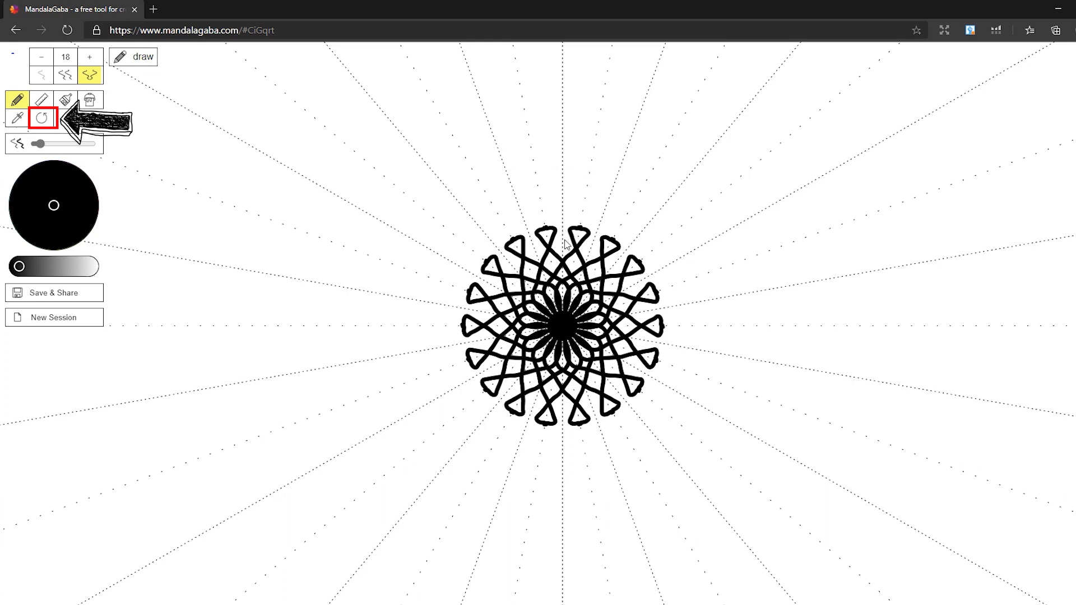
{"action": "mouse_move", "coordinate": [565, 242]}
{"action": "left_mouse_down"}
{"action": "mouse_move", "coordinate": [560, 210]}
{"action": "mouse_move", "coordinate": [576, 187]}
{"action": "mouse_move", "coordinate": [601, 181]}
{"action": "mouse_move", "coordinate": [673, 198]}
{"action": "mouse_move", "coordinate": [728, 244]}
{"action": "left_mouse_up"}
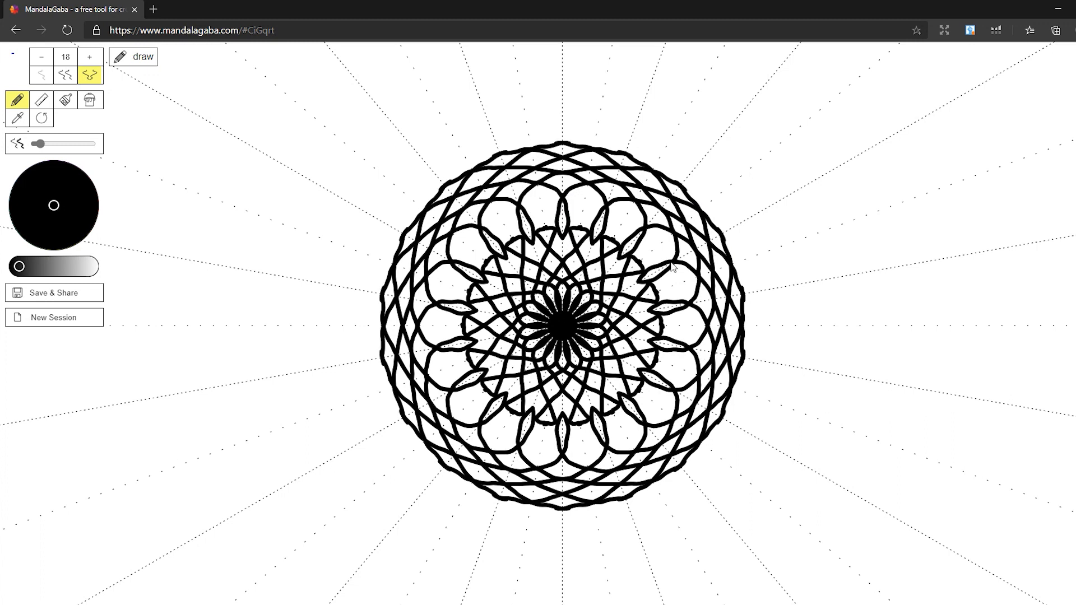
- Draw a pointed, scalloped outer border around the mandala and add a short thick mark inside each inner petal
{"action": "mouse_move", "coordinate": [333, 242]}
{"action": "left_mouse_down"}
{"action": "mouse_move", "coordinate": [361, 253]}
{"action": "mouse_move", "coordinate": [359, 147]}
{"action": "mouse_move", "coordinate": [399, 191]}
{"action": "left_mouse_up"}
{"action": "left_click", "coordinate": [43, 119]}
{"action": "left_click_drag", "start_coordinate": [392, 230], "coordinate": [414, 145]}
{"action": "mouse_move", "coordinate": [767, 365]}
{"action": "left_mouse_down"}
{"action": "mouse_move", "coordinate": [758, 332]}
{"action": "mouse_move", "coordinate": [770, 340]}
{"action": "left_mouse_up"}
{"action": "left_click_drag", "start_coordinate": [440, 169], "coordinate": [418, 154]}
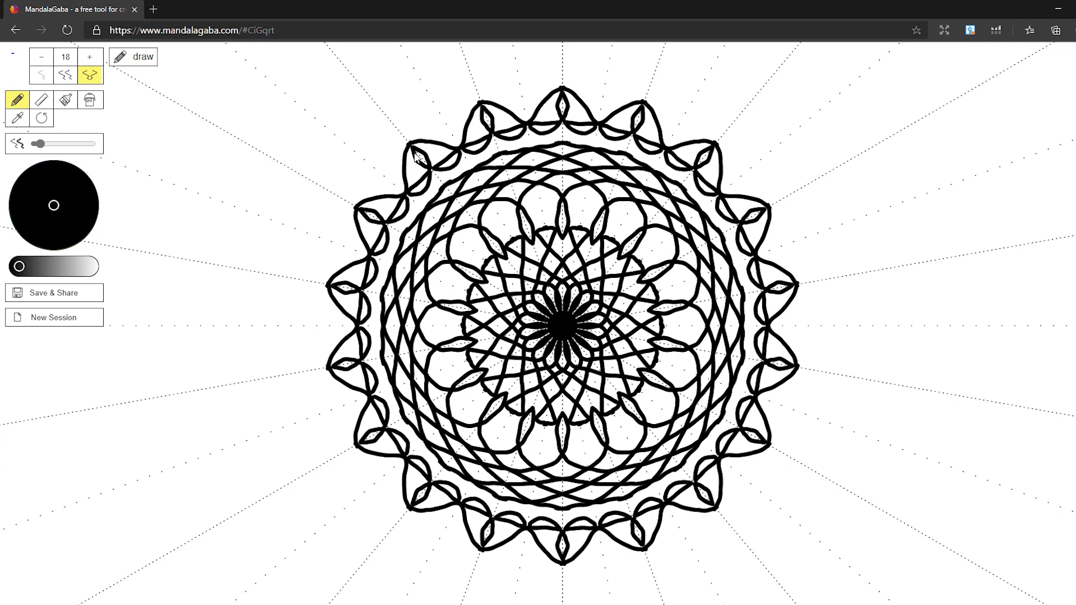
{"action": "mouse_move", "coordinate": [469, 413]}
{"action": "left_mouse_down"}
{"action": "mouse_move", "coordinate": [474, 401]}
{"action": "mouse_move", "coordinate": [467, 417]}
{"action": "left_mouse_up"}
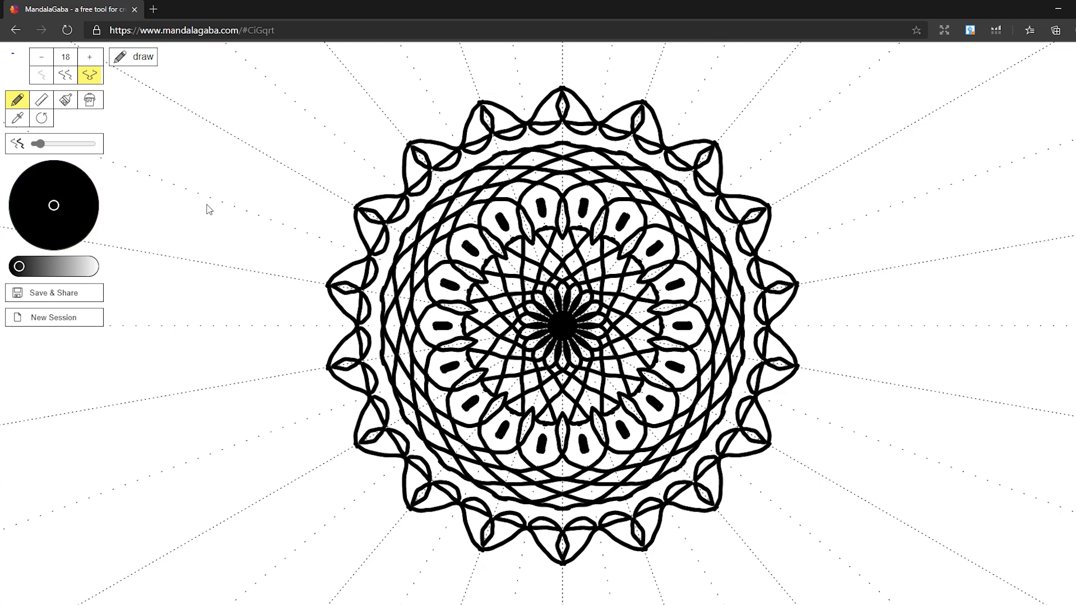
- Save the mandala as a PNG image and place it on the blank page in Google Slides
{"action": "left_click", "coordinate": [64, 292]}
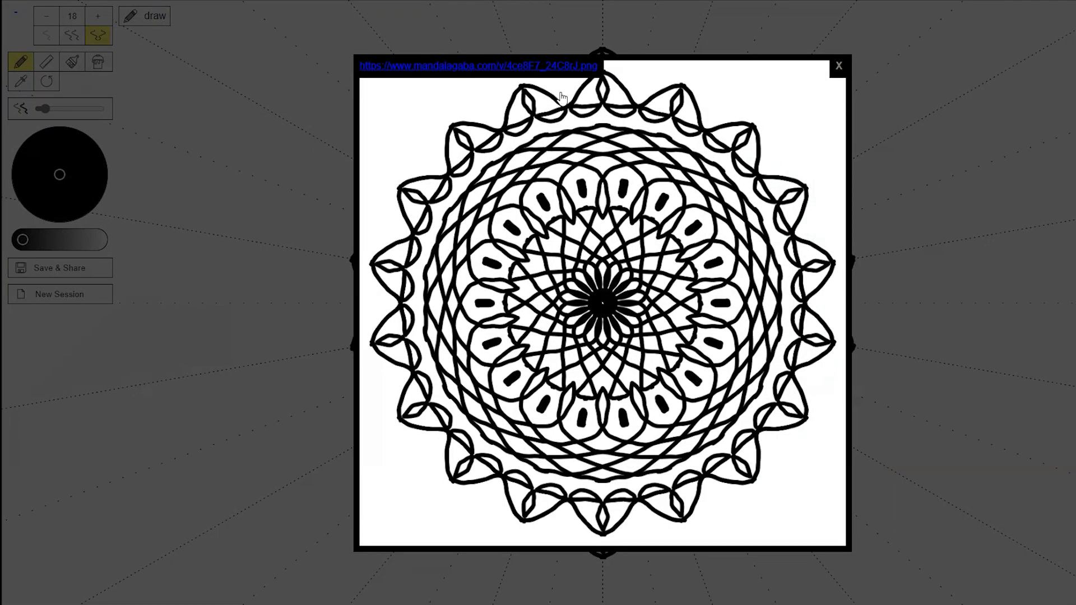
{"action": "left_click", "coordinate": [559, 68]}
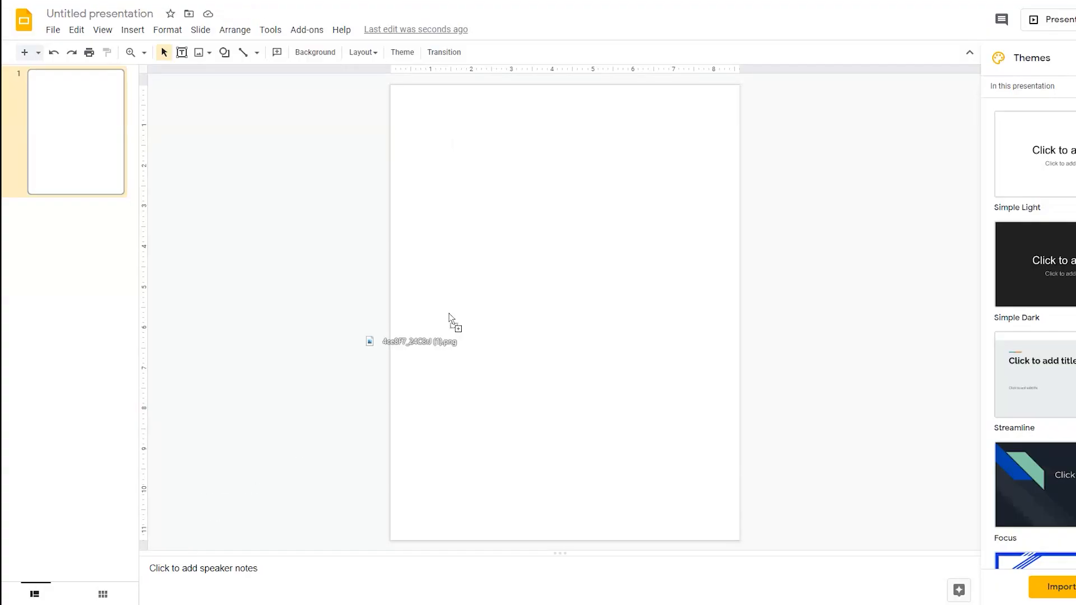
{"action": "left_click_drag", "start_coordinate": [452, 325], "coordinate": [580, 323]}
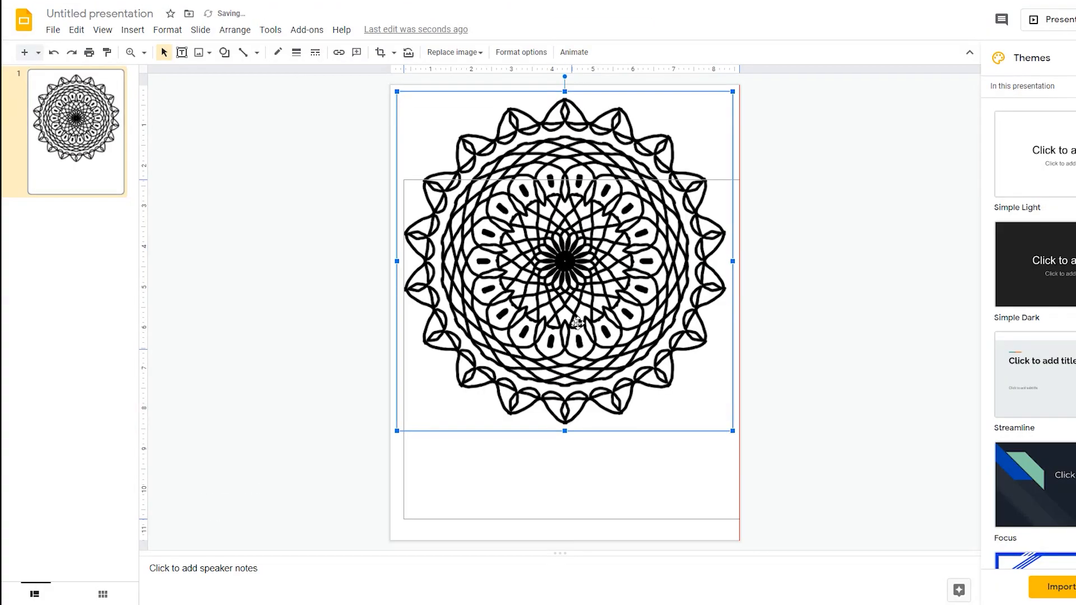
- Switch to Illustrator and create a new portrait Letter document, 8.5 × 11 in, in CMYK color at 300 ppi
{"action": "left_click", "coordinate": [884, 329]}
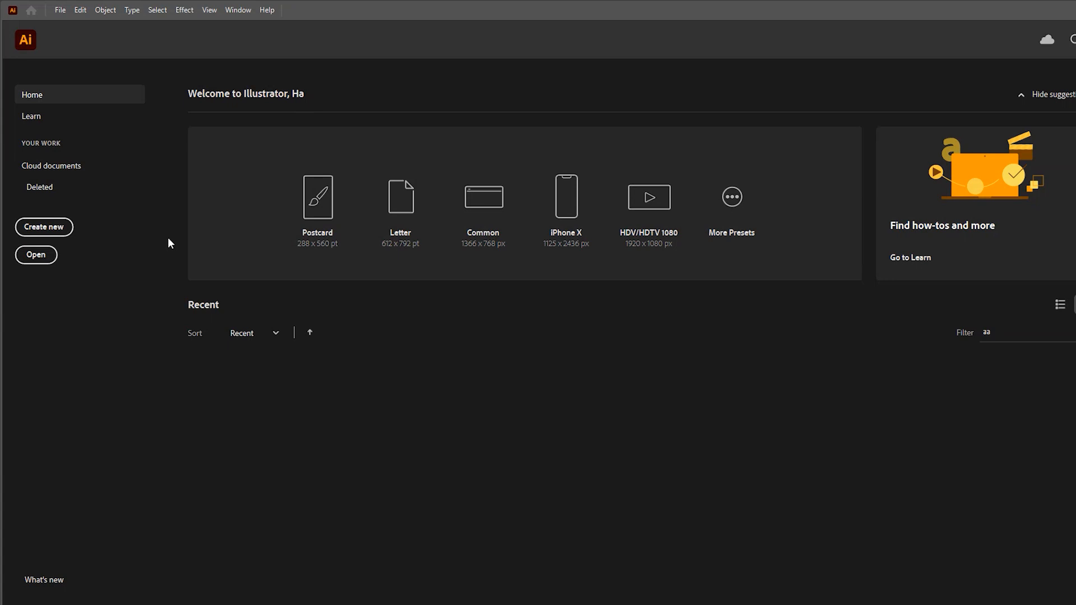
{"action": "left_click", "coordinate": [49, 234]}
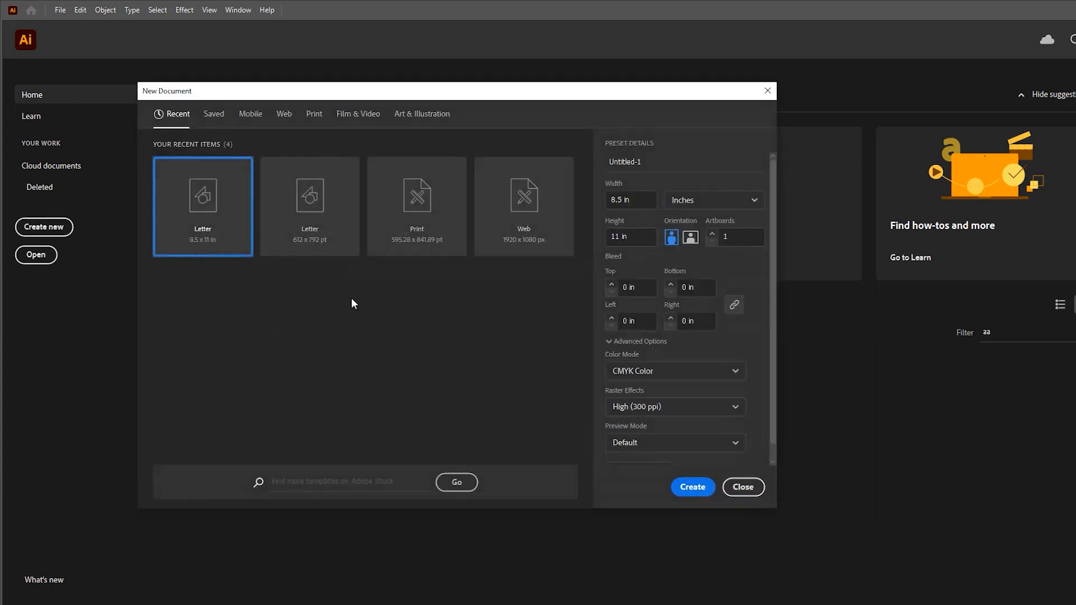
{"action": "left_click", "coordinate": [618, 200]}
{"action": "left_click", "coordinate": [638, 237]}
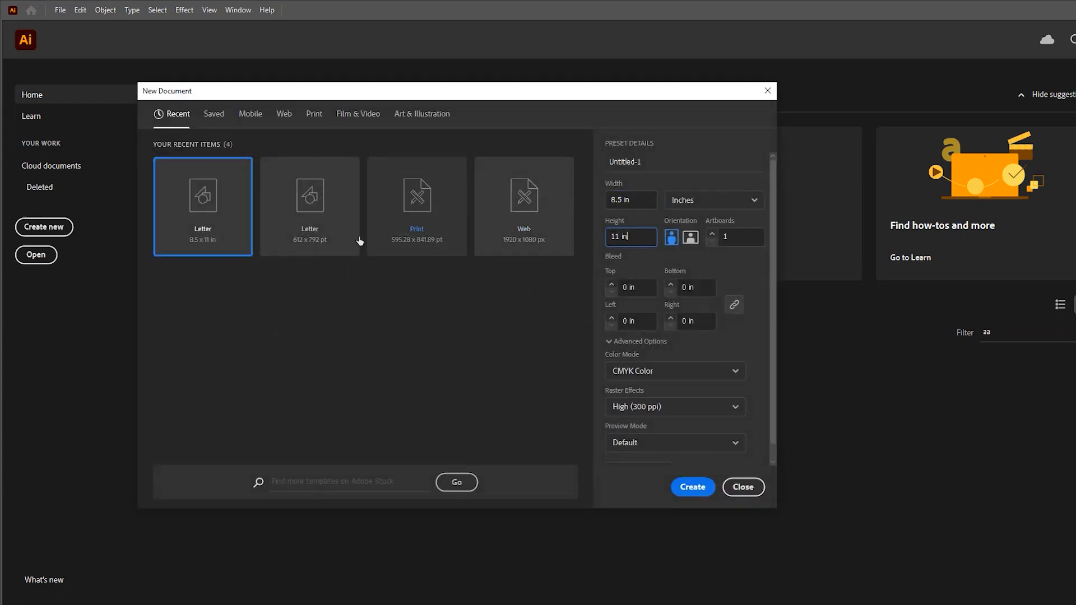
{"action": "left_click", "coordinate": [712, 493]}
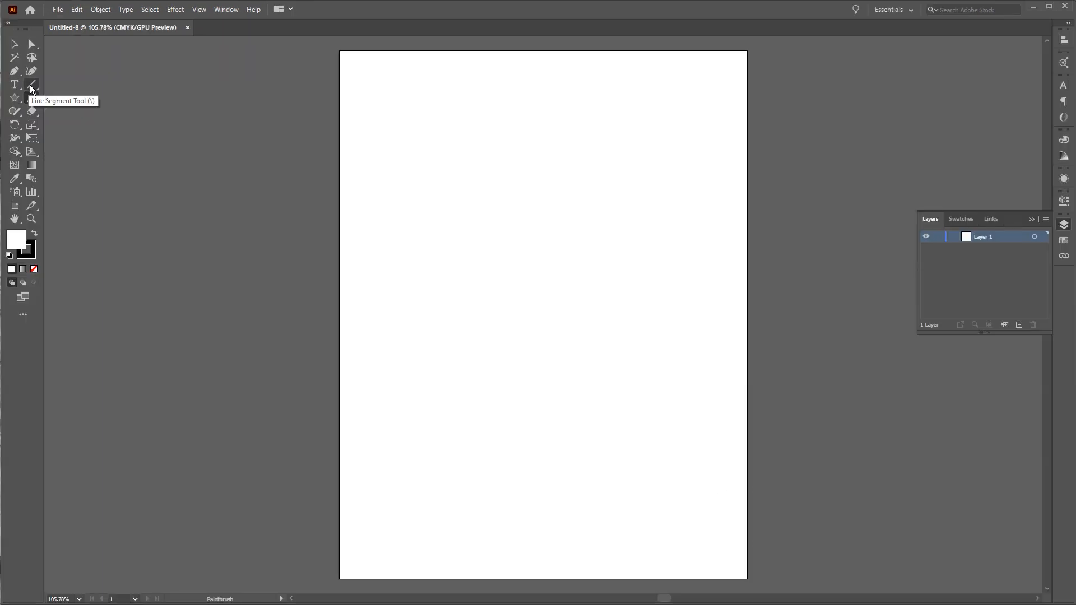
- Draw a vertical and a horizontal line spanning the whole artboard and centre both on the artboard
{"action": "left_click", "coordinate": [31, 84]}
{"action": "left_click_drag", "start_coordinate": [541, 51], "coordinate": [528, 582]}
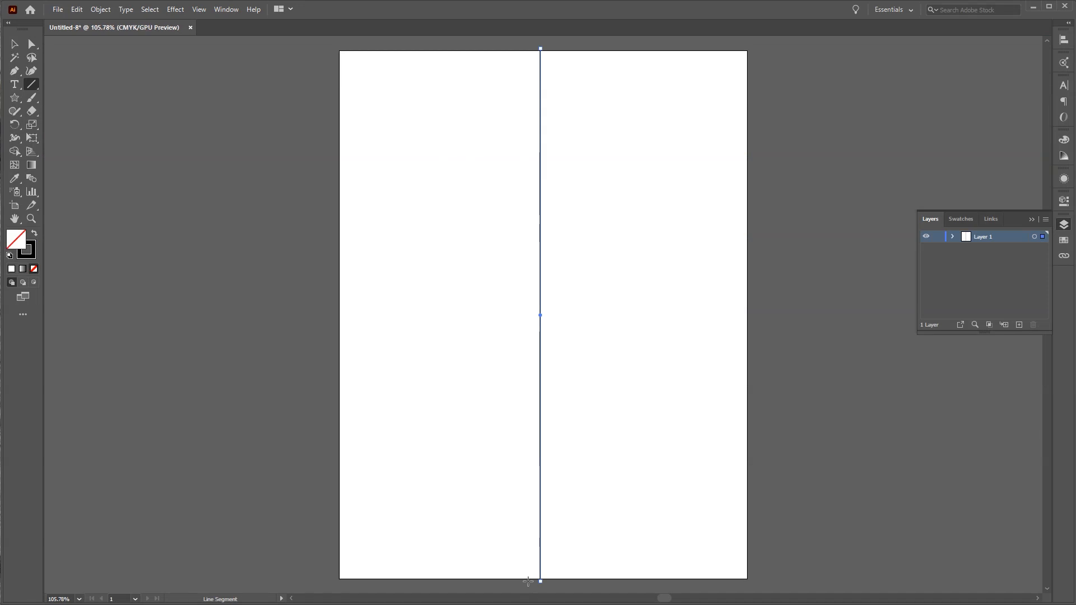
{"action": "left_click", "coordinate": [1066, 206]}
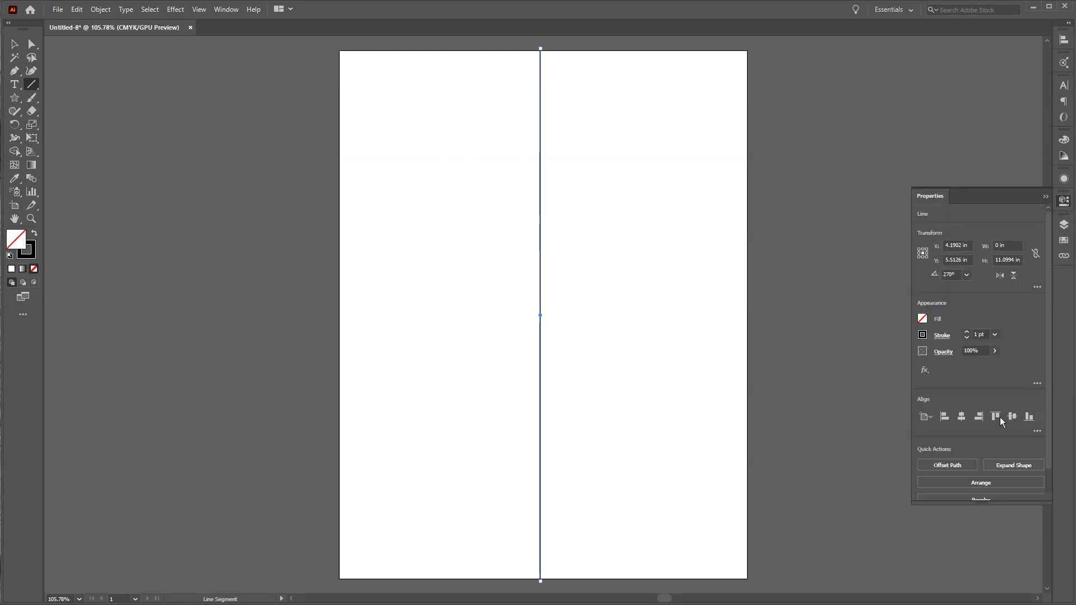
{"action": "left_click", "coordinate": [961, 416]}
{"action": "left_click", "coordinate": [1012, 417]}
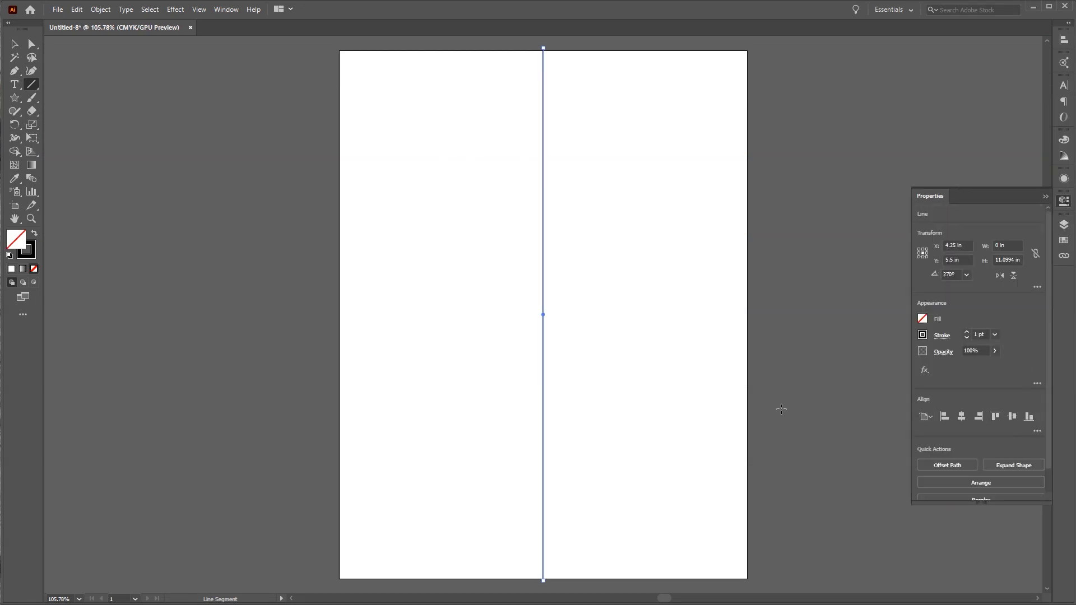
{"action": "left_click_drag", "start_coordinate": [332, 301], "coordinate": [751, 331]}
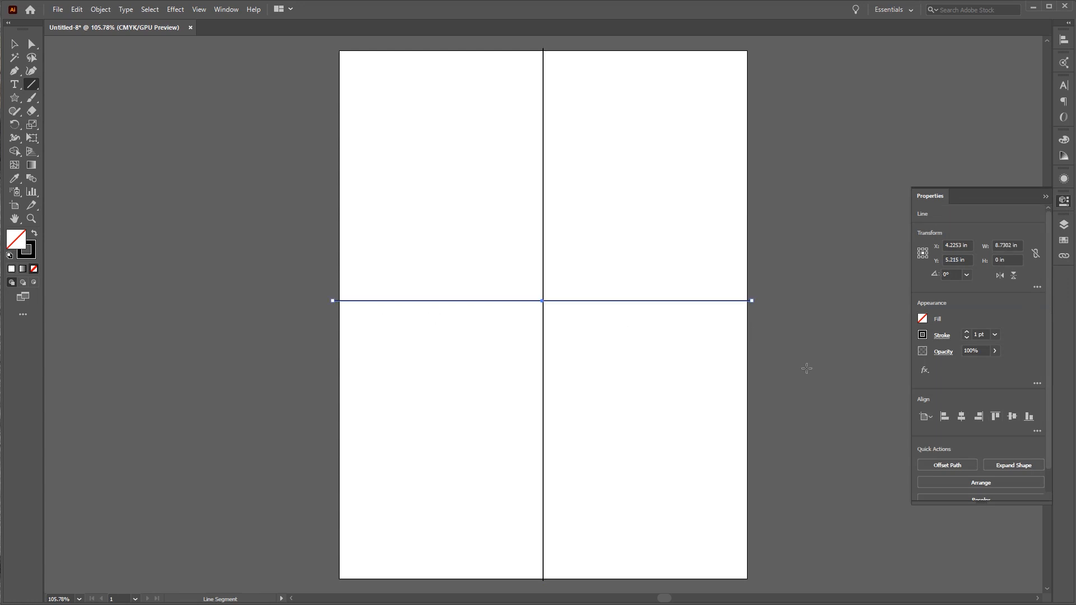
{"action": "left_click", "coordinate": [1012, 417]}
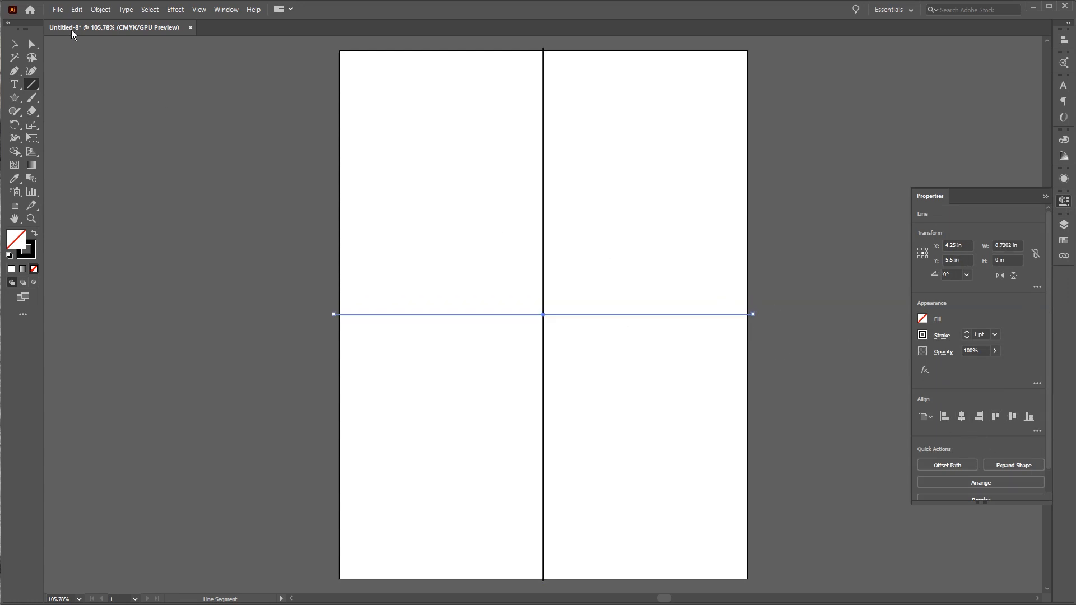
- Target all of Layer 1, containing the two crossing lines, and apply a Transform effect with 11 copies and a 30° rotation angle
{"action": "key", "text": "v"}
{"action": "left_click_drag", "start_coordinate": [475, 234], "coordinate": [605, 374]}
{"action": "left_click", "coordinate": [1068, 225]}
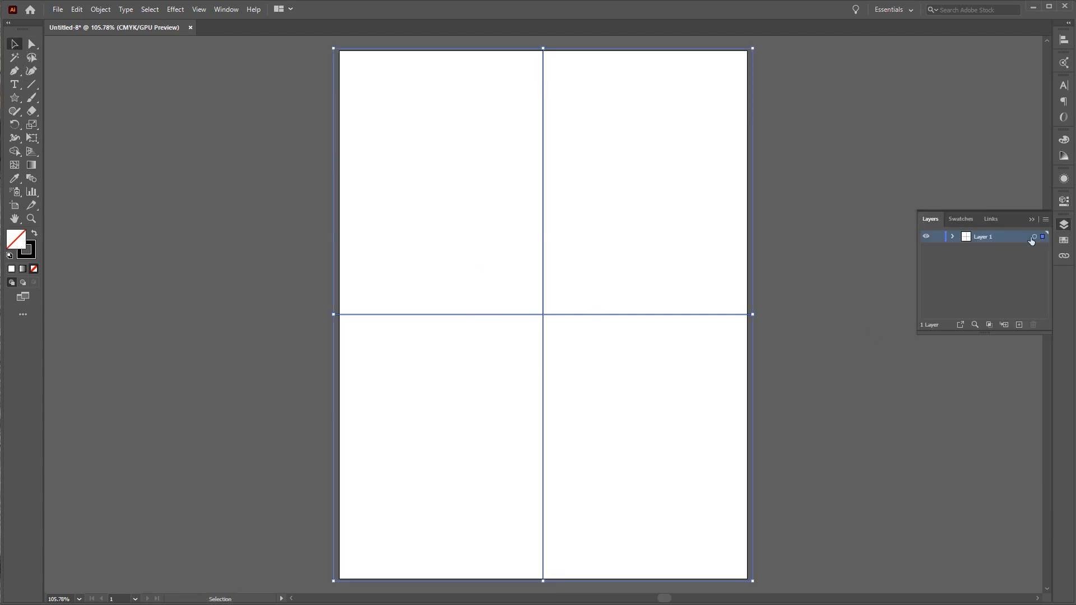
{"action": "left_click", "coordinate": [952, 237]}
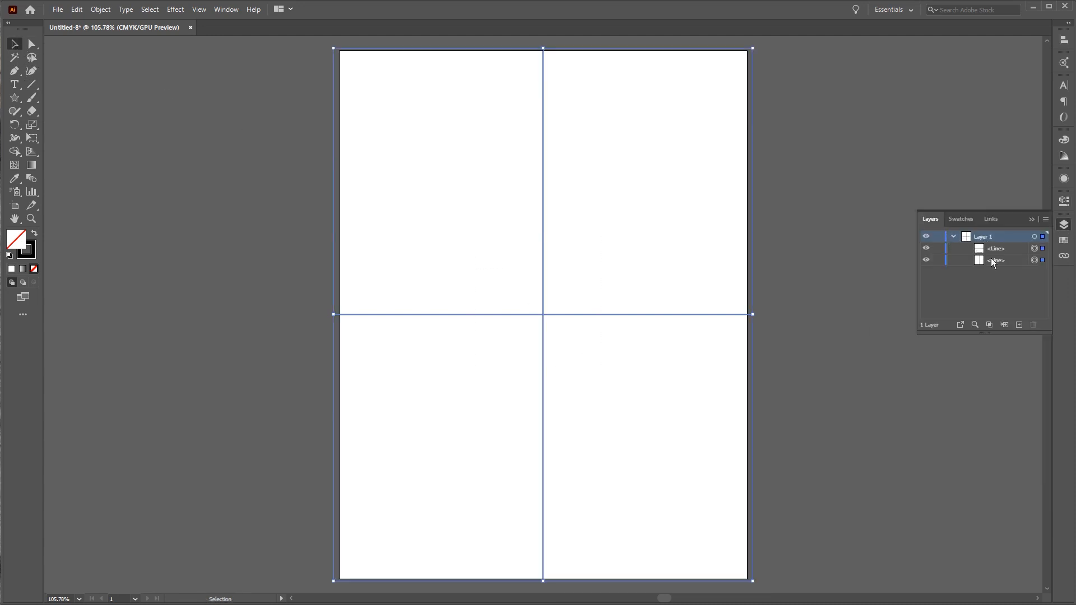
{"action": "left_click", "coordinate": [1035, 236]}
{"action": "left_click", "coordinate": [175, 9]}
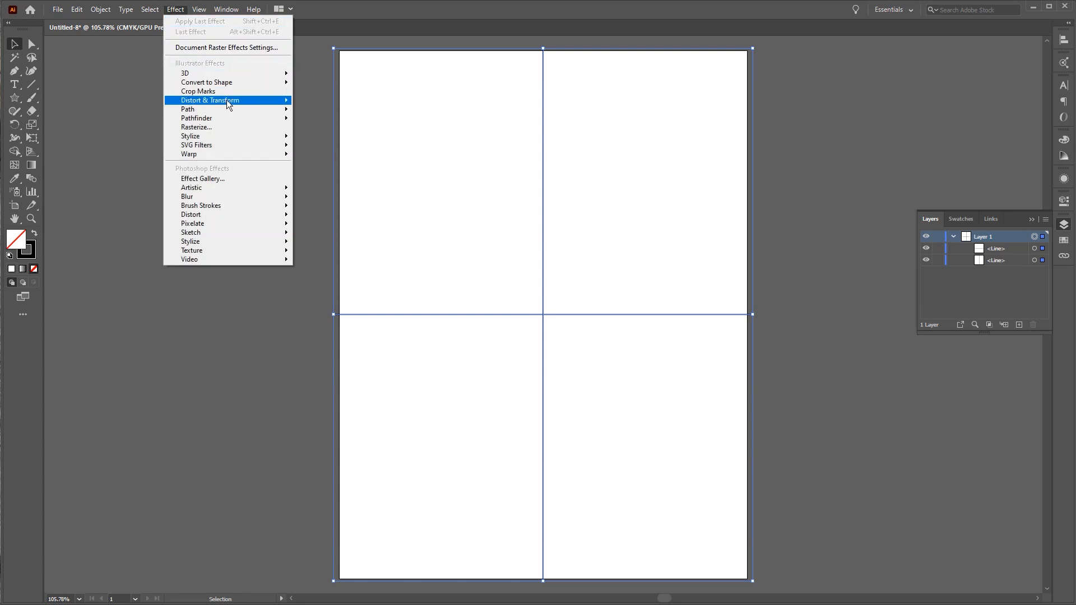
{"action": "mouse_move", "coordinate": [250, 106]}
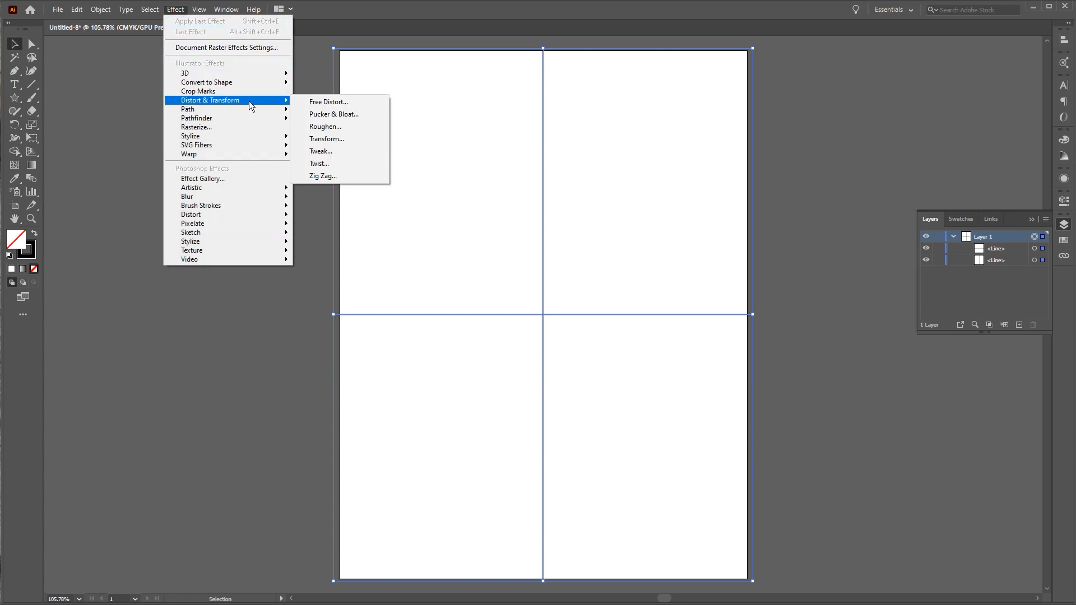
{"action": "left_click", "coordinate": [352, 146]}
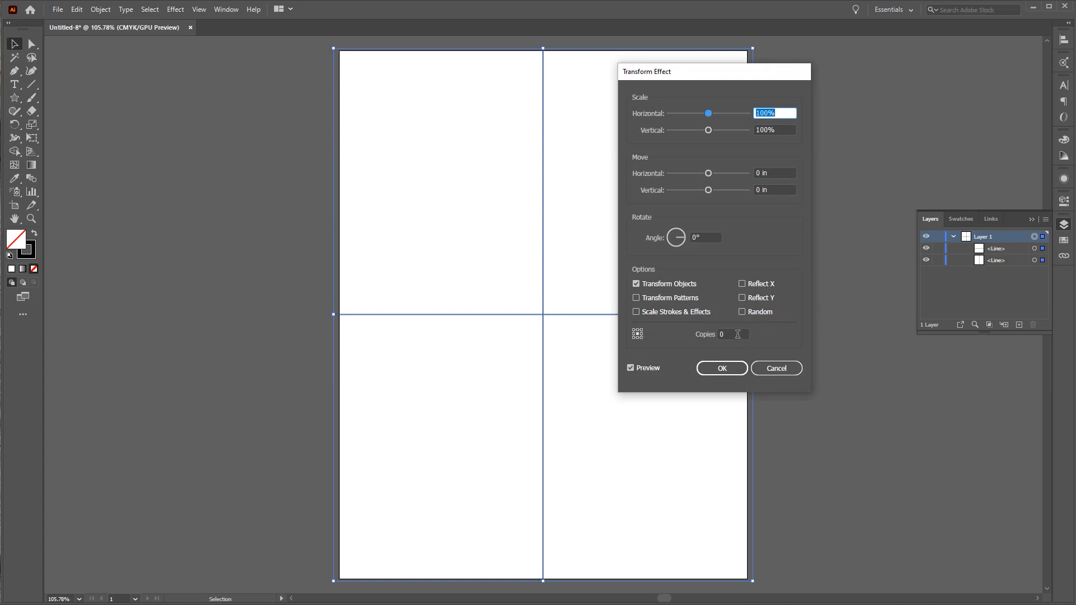
{"action": "left_click", "coordinate": [738, 334]}
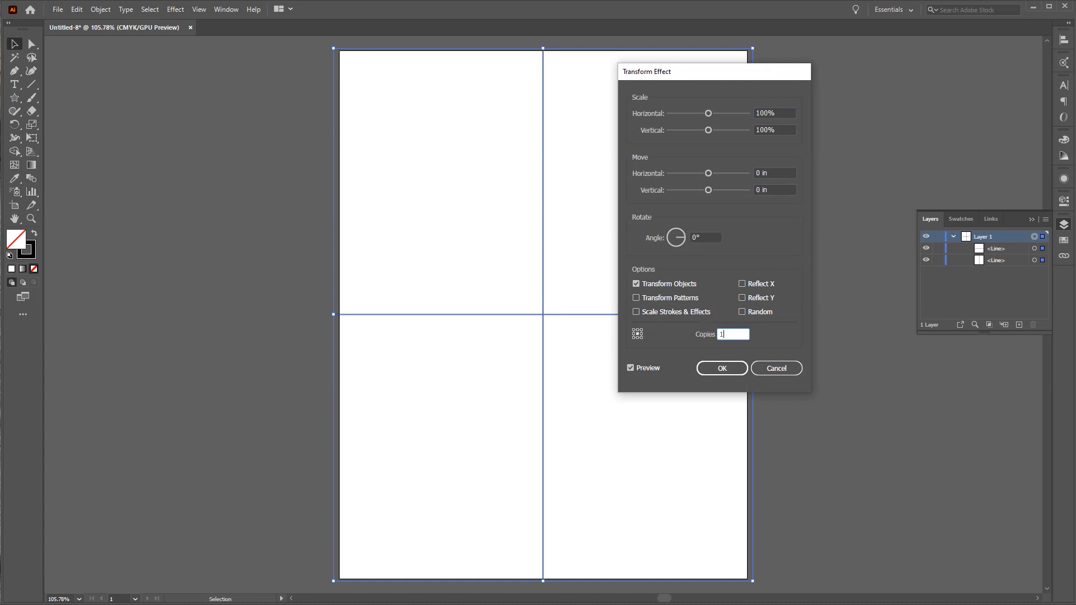
{"action": "left_click", "coordinate": [707, 238]}
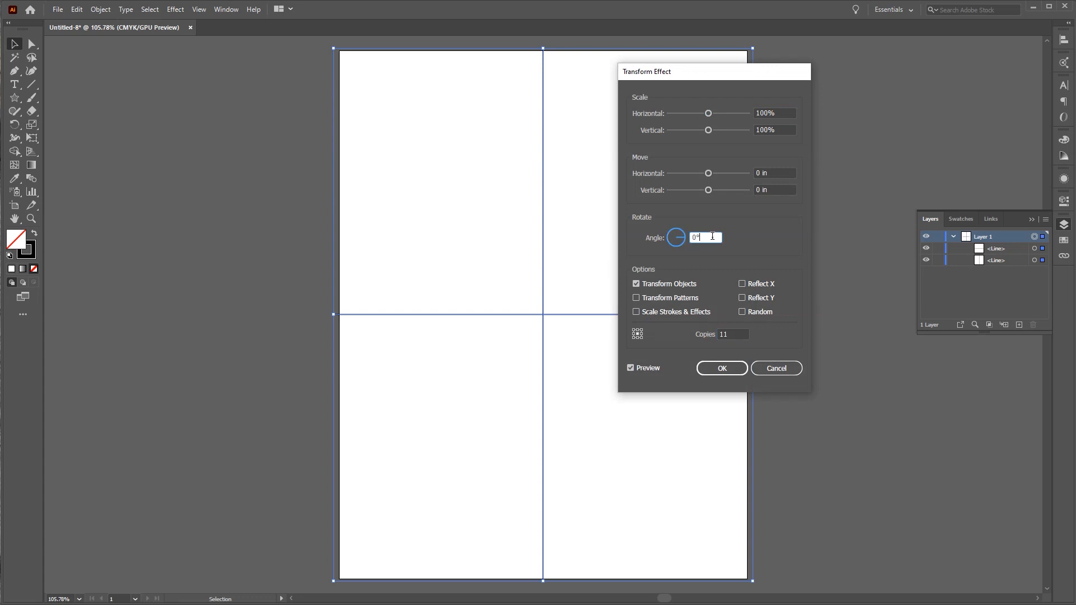
{"action": "type", "text": "30"}
{"action": "left_click", "coordinate": [722, 368]}
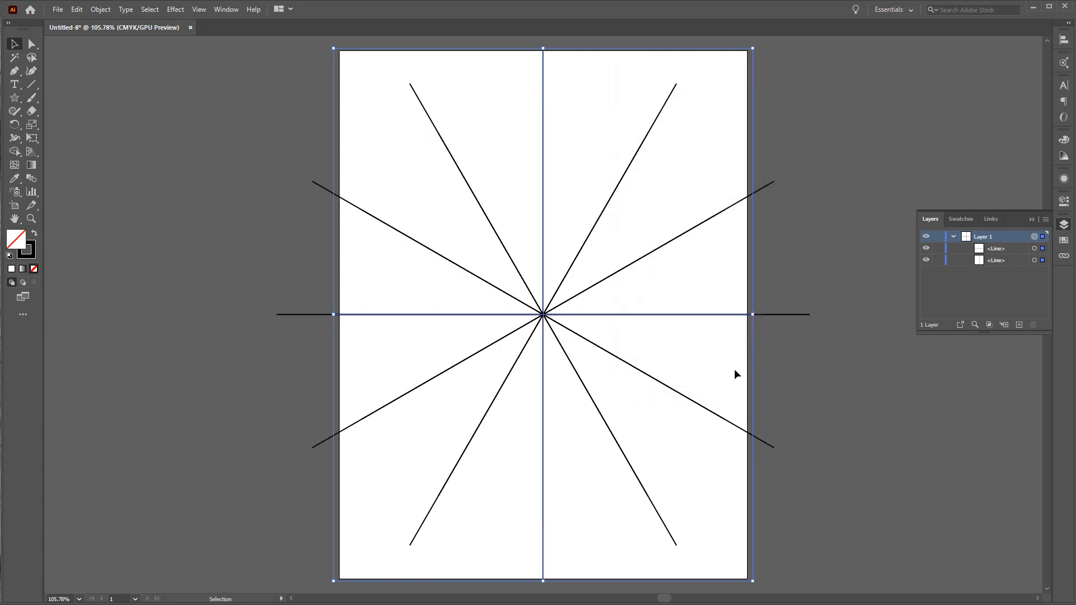
- Draw two small concentric circles with the Ellipse tool, centred where the guide lines cross
{"action": "key", "text": "ctrl+shift+a"}
{"action": "left_click", "coordinate": [15, 97]}
{"action": "left_click", "coordinate": [79, 125]}
{"action": "left_click_drag", "start_coordinate": [543, 314], "coordinate": [532, 303]}
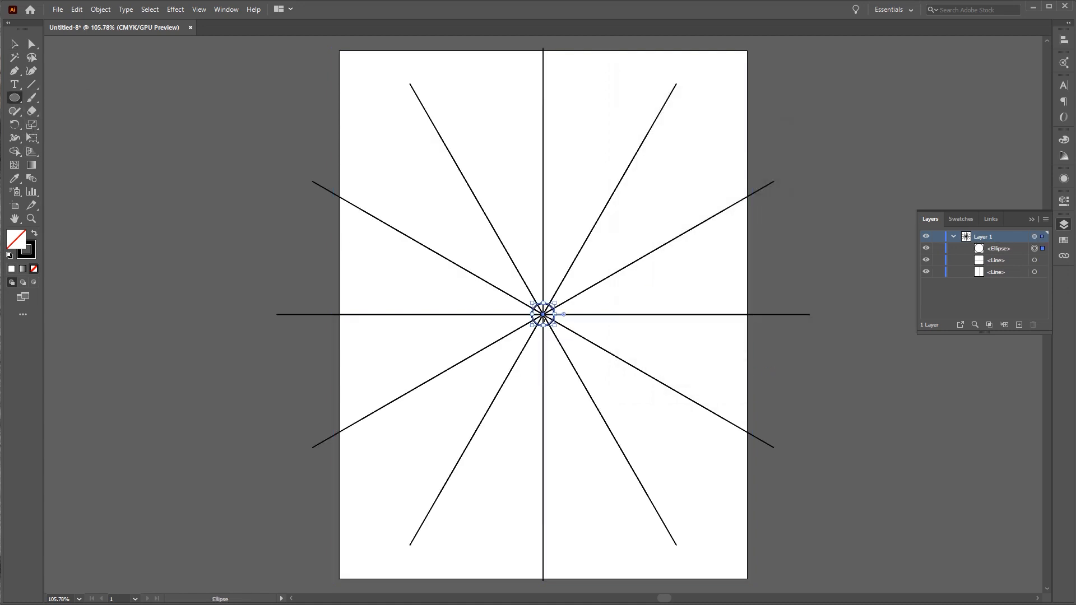
{"action": "key", "text": "v"}
{"action": "key", "text": "ctrl+shift+a"}
{"action": "left_click", "coordinate": [555, 322]}
{"action": "key", "text": "l"}
{"action": "key", "text": "ctrl+shift+a"}
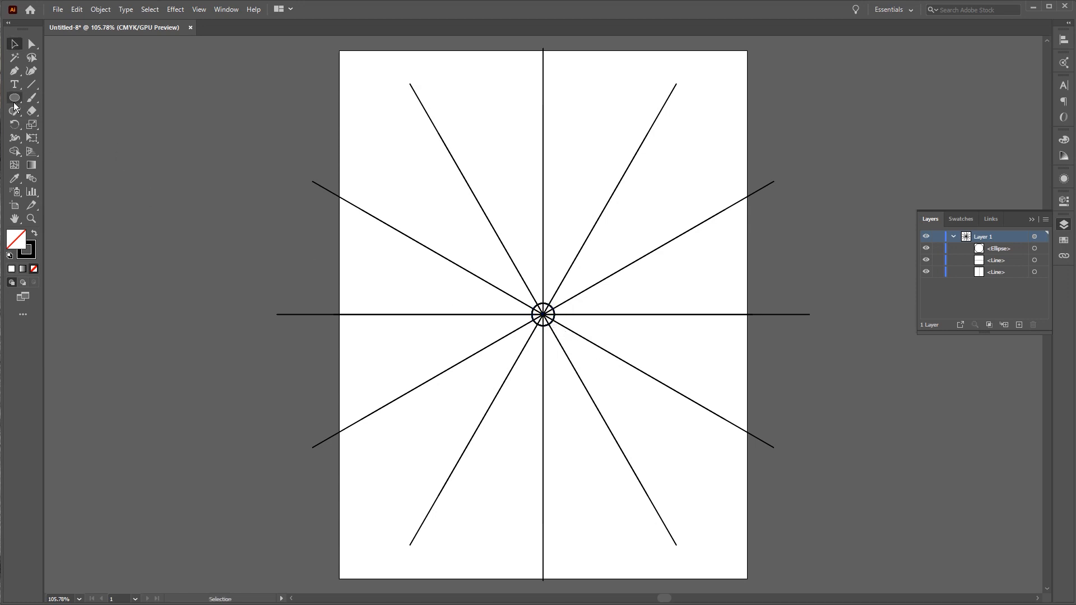
{"action": "left_click_drag", "start_coordinate": [543, 315], "coordinate": [568, 340]}
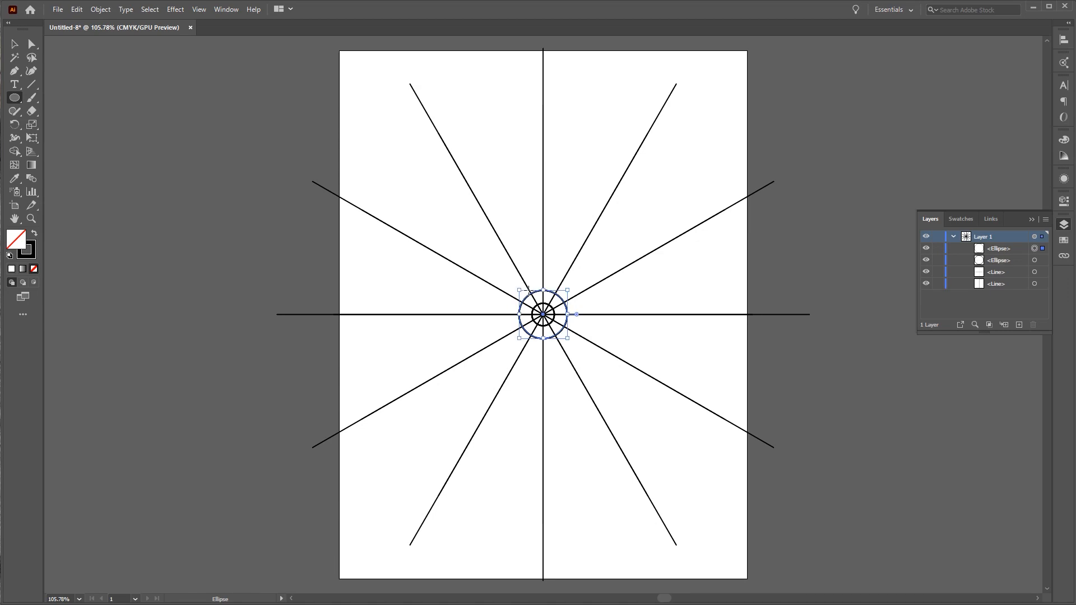
- Fill the ring between the two small circles with closely spaced radial line segments
{"action": "scroll", "coordinate": [550, 309], "scroll_direction": "up", "scroll_amount": 5}
{"action": "left_click", "coordinate": [34, 85]}
{"action": "left_click_drag", "start_coordinate": [514, 207], "coordinate": [514, 282]}
{"action": "left_click_drag", "start_coordinate": [478, 214], "coordinate": [499, 282]}
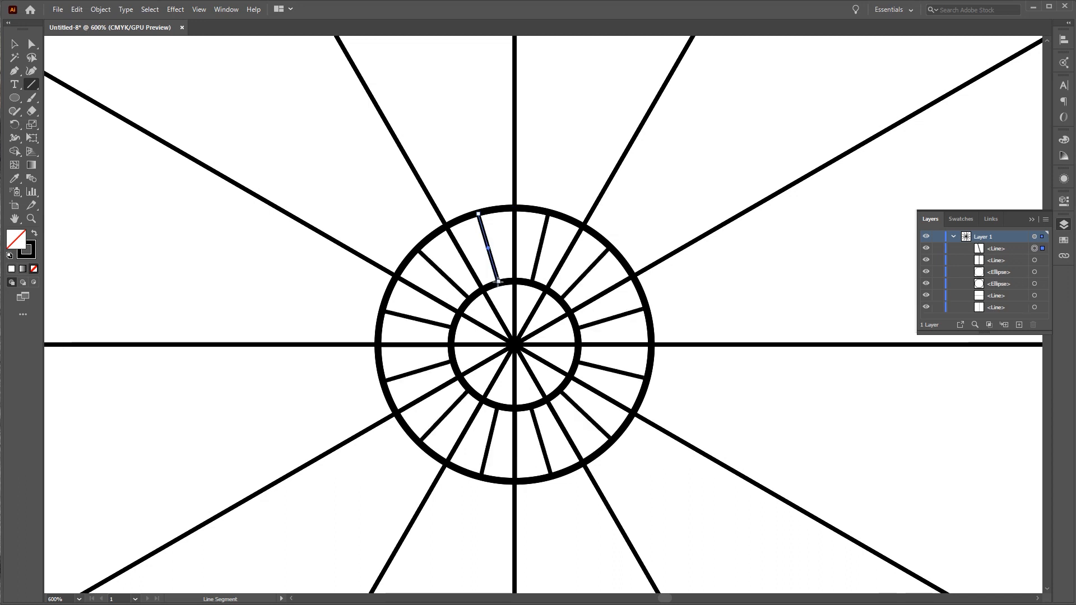
{"action": "left_click_drag", "start_coordinate": [499, 211], "coordinate": [511, 282]}
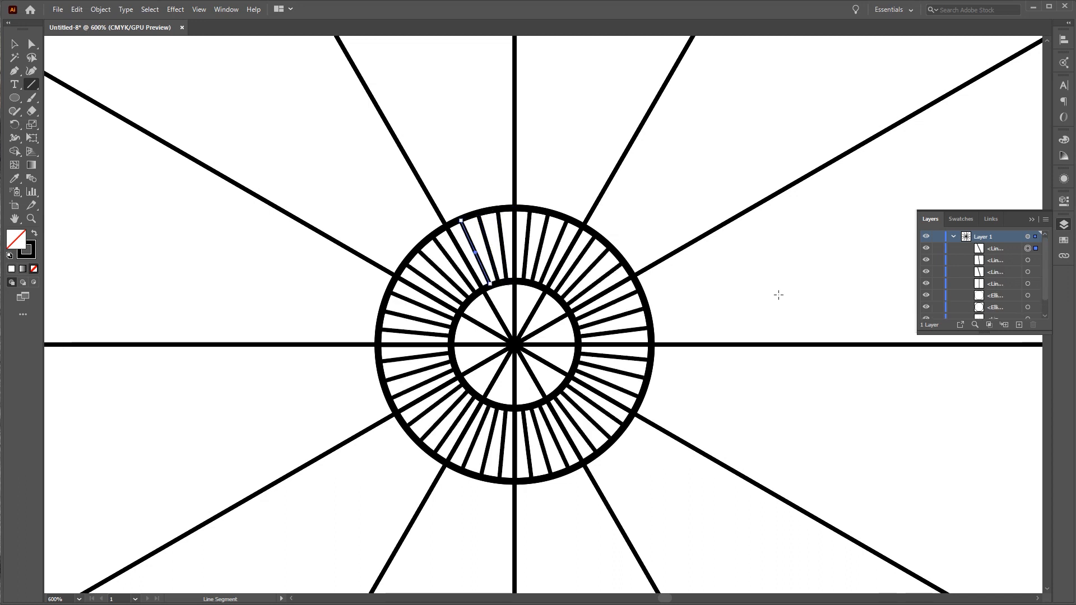
- Draw two larger concentric circles around the lined ring, sharing the same centre
{"action": "key", "text": "l"}
{"action": "left_click_drag", "start_coordinate": [514, 343], "coordinate": [327, 156]}
{"action": "key", "text": "v"}
{"action": "left_click", "coordinate": [166, 207]}
{"action": "key", "text": "l"}
{"action": "left_click_drag", "start_coordinate": [513, 343], "coordinate": [278, 108]}
- Divide the ring between the two outermost circles with short radial lines, on and midway between the guide lines
{"action": "left_click", "coordinate": [33, 85]}
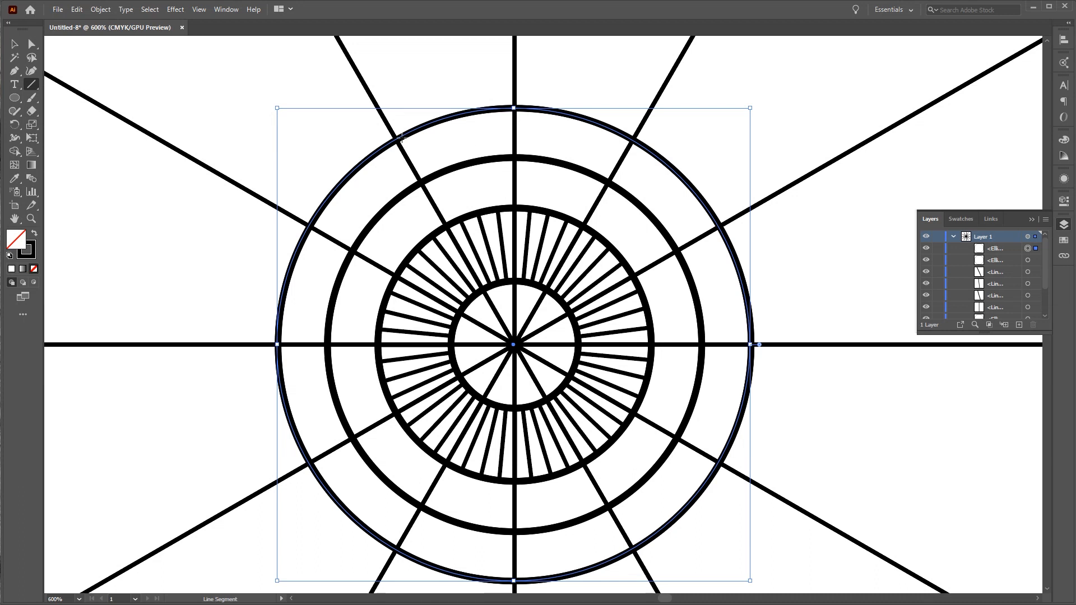
{"action": "left_click_drag", "start_coordinate": [396, 140], "coordinate": [420, 182]}
{"action": "left_click_drag", "start_coordinate": [453, 116], "coordinate": [467, 162]}
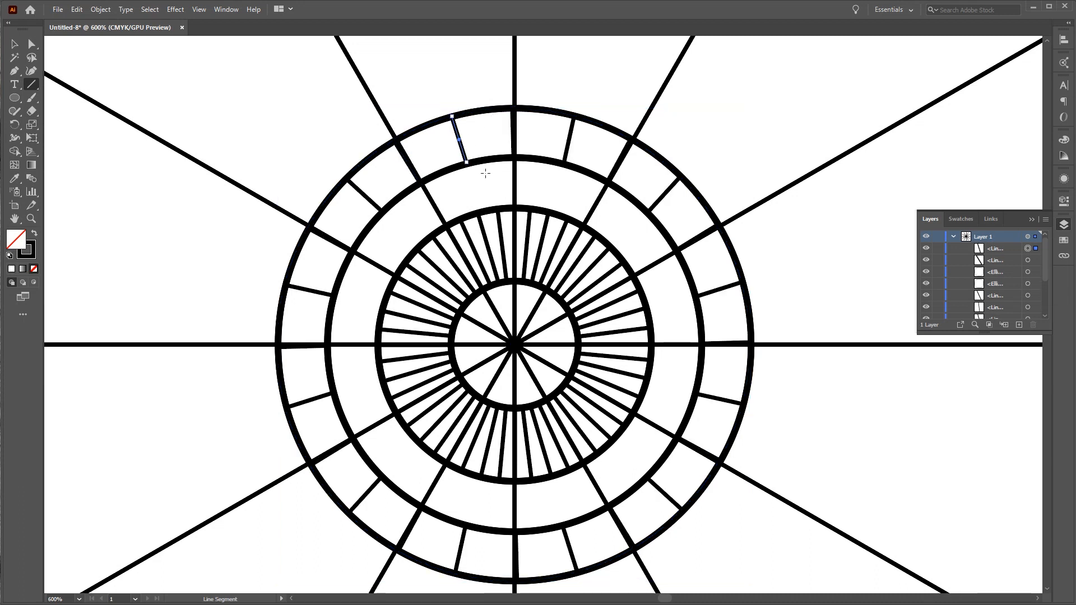
{"action": "mouse_move", "coordinate": [926, 302]}
{"action": "left_mouse_down"}
{"action": "mouse_move", "coordinate": [928, 318]}
{"action": "mouse_move", "coordinate": [927, 302]}
{"action": "left_mouse_up"}
- Paint a solid black rounded petal on the outermost circle at the vertical guide and a rounded outline around it with the Paintbrush
{"action": "left_click", "coordinate": [31, 97]}
{"action": "scroll", "coordinate": [492, 133], "scroll_direction": "up", "scroll_amount": 5}
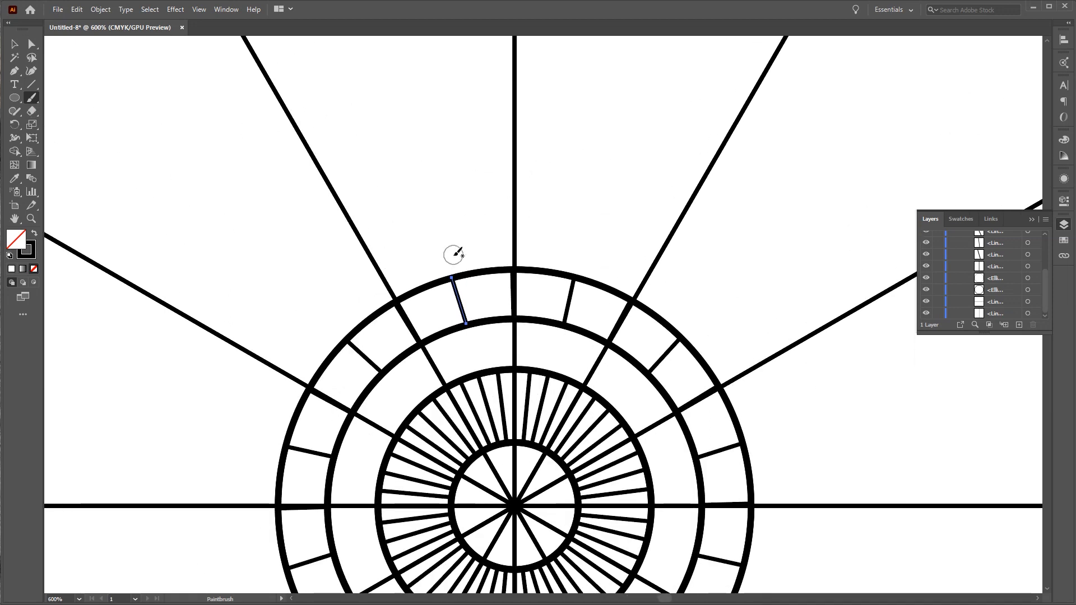
{"action": "mouse_move", "coordinate": [481, 266]}
{"action": "left_mouse_down"}
{"action": "mouse_move", "coordinate": [481, 230]}
{"action": "mouse_move", "coordinate": [547, 239]}
{"action": "mouse_move", "coordinate": [543, 268]}
{"action": "mouse_move", "coordinate": [517, 233]}
{"action": "mouse_move", "coordinate": [495, 247]}
{"action": "left_mouse_up"}
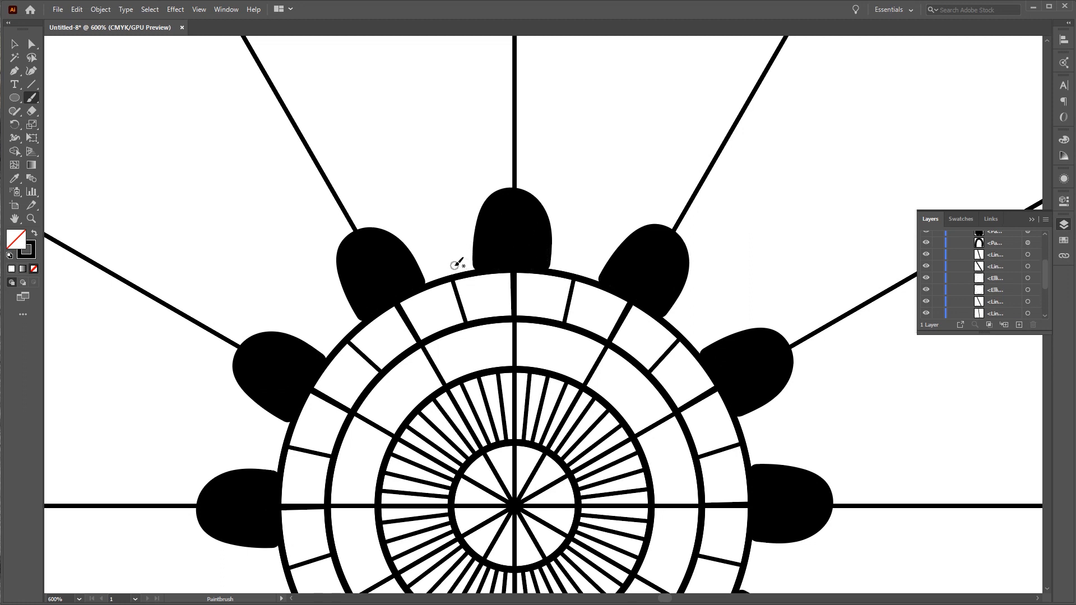
{"action": "mouse_move", "coordinate": [449, 275]}
{"action": "left_mouse_down"}
{"action": "mouse_move", "coordinate": [451, 201]}
{"action": "mouse_move", "coordinate": [516, 150]}
{"action": "mouse_move", "coordinate": [557, 164]}
{"action": "mouse_move", "coordinate": [583, 270]}
{"action": "left_mouse_up"}
- Paint a third, larger rounded arch around the outlined petals, undoing the unwanted stroke
{"action": "scroll", "coordinate": [563, 177], "scroll_direction": "up", "scroll_amount": 3}
{"action": "scroll", "coordinate": [565, 175], "scroll_direction": "up", "scroll_amount": 1}
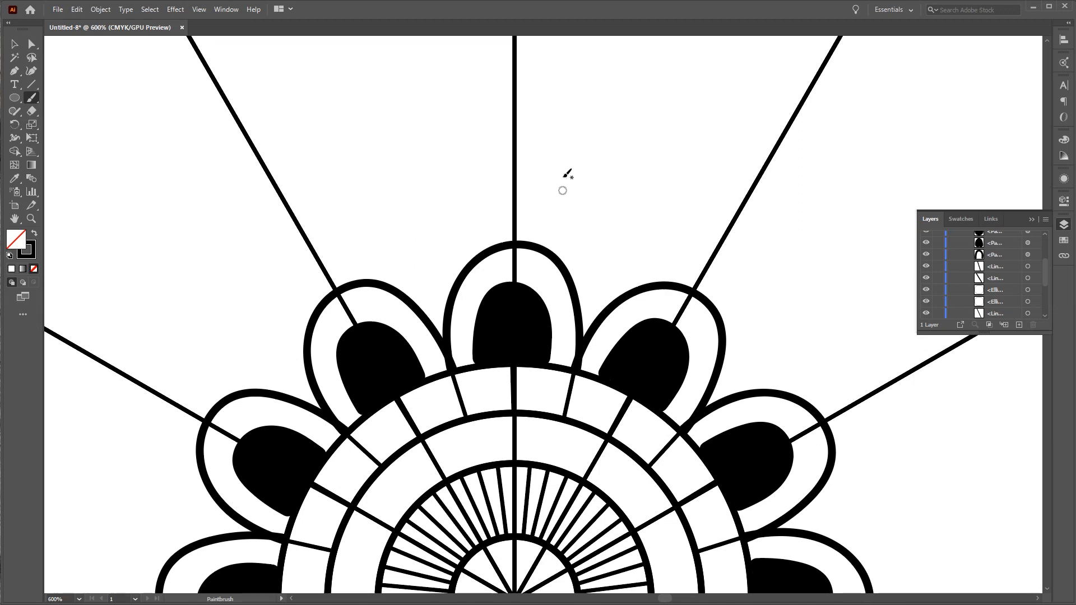
{"action": "mouse_move", "coordinate": [583, 335]}
{"action": "left_mouse_down"}
{"action": "mouse_move", "coordinate": [613, 262]}
{"action": "mouse_move", "coordinate": [732, 230]}
{"action": "mouse_move", "coordinate": [585, 334]}
{"action": "mouse_move", "coordinate": [617, 245]}
{"action": "mouse_move", "coordinate": [723, 214]}
{"action": "mouse_move", "coordinate": [786, 279]}
{"action": "mouse_move", "coordinate": [752, 369]}
{"action": "left_mouse_up"}
{"action": "key", "text": "ctrl+z"}
- Paint the two curved sides of a long pointed petal above the rounded arches, meeting on the vertical guide, and redraw its right-hand side
{"action": "key", "text": "ctrl+minus"}
{"action": "key", "text": "ctrl+minus"}
{"action": "mouse_move", "coordinate": [531, 203]}
{"action": "left_mouse_down"}
{"action": "mouse_move", "coordinate": [486, 249]}
{"action": "mouse_move", "coordinate": [474, 284]}
{"action": "mouse_move", "coordinate": [484, 368]}
{"action": "left_mouse_up"}
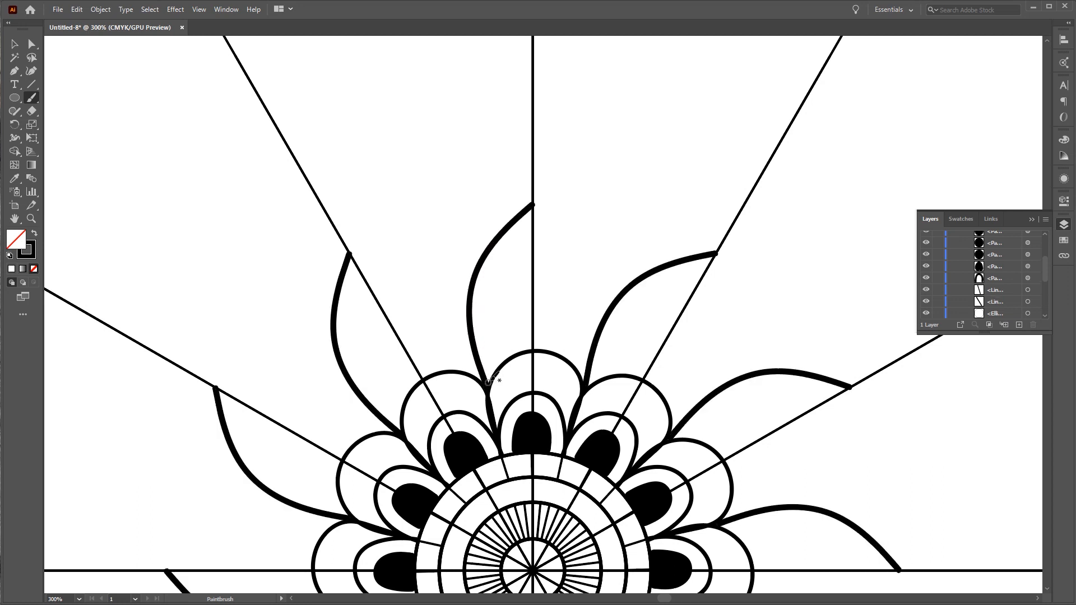
{"action": "mouse_move", "coordinate": [533, 203]}
{"action": "left_mouse_down"}
{"action": "mouse_move", "coordinate": [575, 269]}
{"action": "mouse_move", "coordinate": [586, 384]}
{"action": "mouse_move", "coordinate": [552, 222]}
{"action": "mouse_move", "coordinate": [583, 277]}
{"action": "mouse_move", "coordinate": [589, 388]}
{"action": "left_mouse_up"}
{"action": "key", "text": "ctrl+z"}
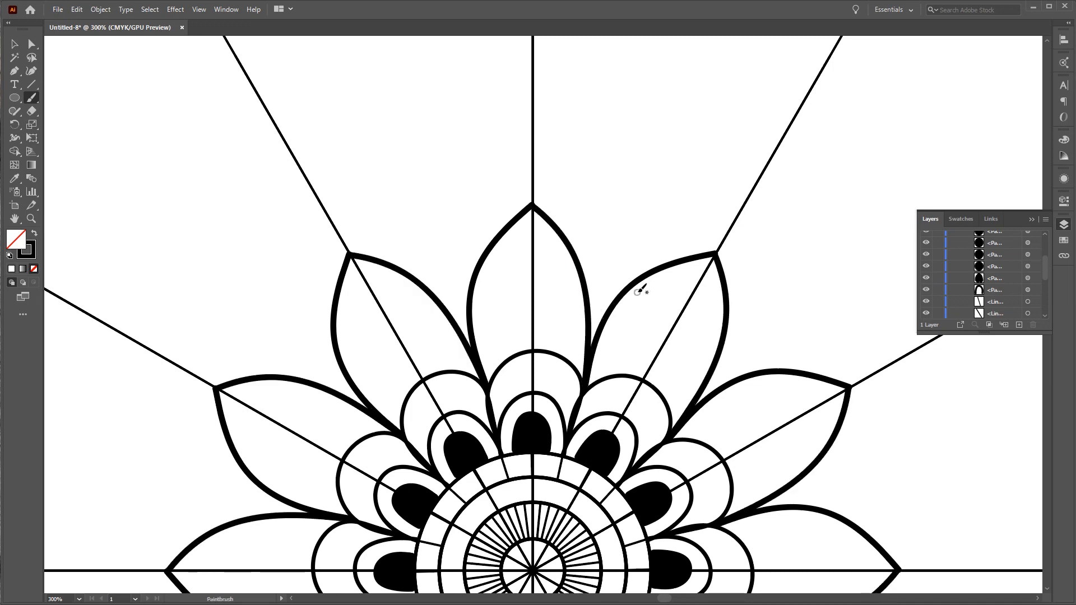
{"action": "key", "text": "ctrl+z"}
{"action": "scroll", "coordinate": [564, 247], "scroll_direction": "up", "scroll_amount": 2}
{"action": "mouse_move", "coordinate": [502, 160]}
{"action": "left_mouse_down"}
{"action": "mouse_move", "coordinate": [547, 205]}
{"action": "mouse_move", "coordinate": [598, 285]}
{"action": "mouse_move", "coordinate": [614, 372]}
{"action": "mouse_move", "coordinate": [600, 498]}
{"action": "left_mouse_up"}
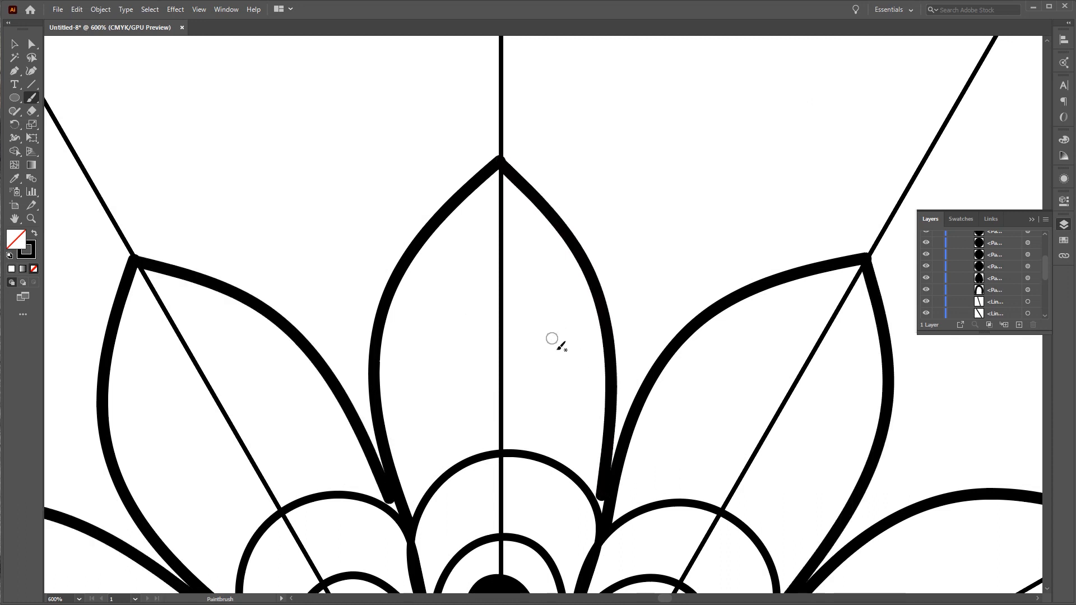
- Add short radiating strokes above the rounded arch inside each pointed petal and hide the two guide lines
{"action": "scroll", "coordinate": [582, 411], "scroll_direction": "down", "scroll_amount": 4}
{"action": "mouse_move", "coordinate": [554, 213]}
{"action": "left_mouse_down"}
{"action": "mouse_move", "coordinate": [552, 234]}
{"action": "mouse_move", "coordinate": [578, 227]}
{"action": "left_mouse_up"}
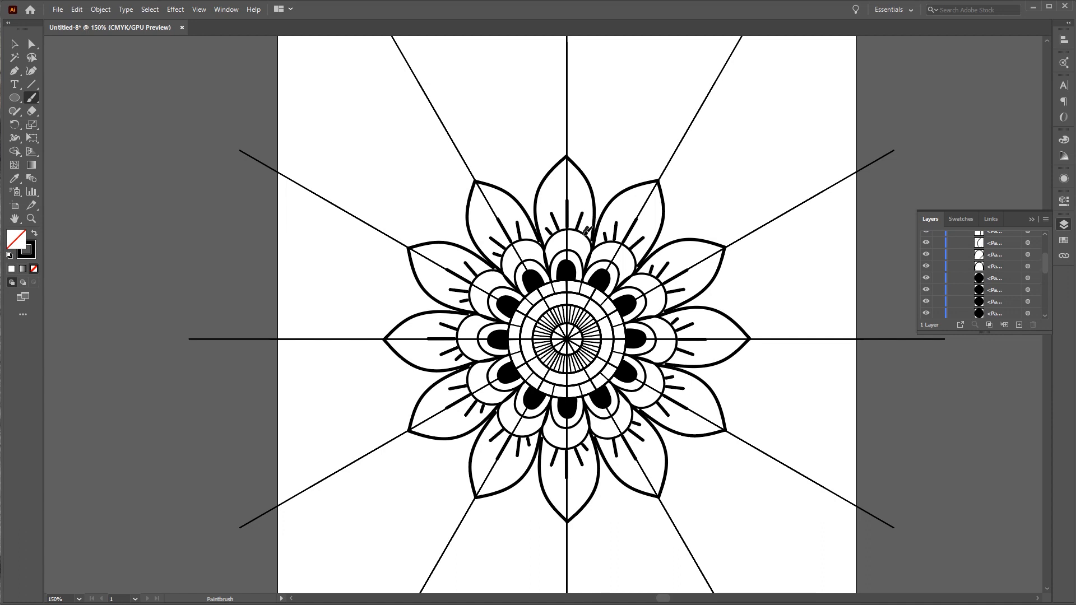
{"action": "scroll", "coordinate": [947, 303], "scroll_direction": "down", "scroll_amount": 5}
{"action": "left_click_drag", "start_coordinate": [929, 316], "coordinate": [927, 301]}
{"action": "key", "text": "ctrl+minus"}
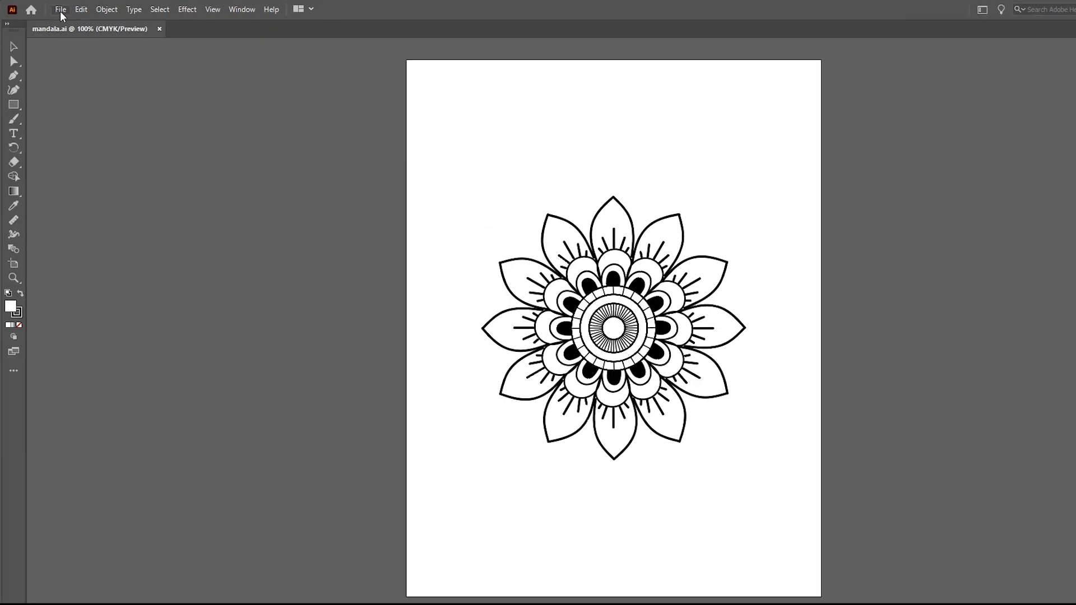
- Save a copy of the mandala to the Desktop as mandala.pdf in Adobe PDF format with the [Illustrator Default] preset
{"action": "left_click", "coordinate": [60, 9]}
{"action": "left_click", "coordinate": [109, 121]}
{"action": "left_click", "coordinate": [341, 326]}
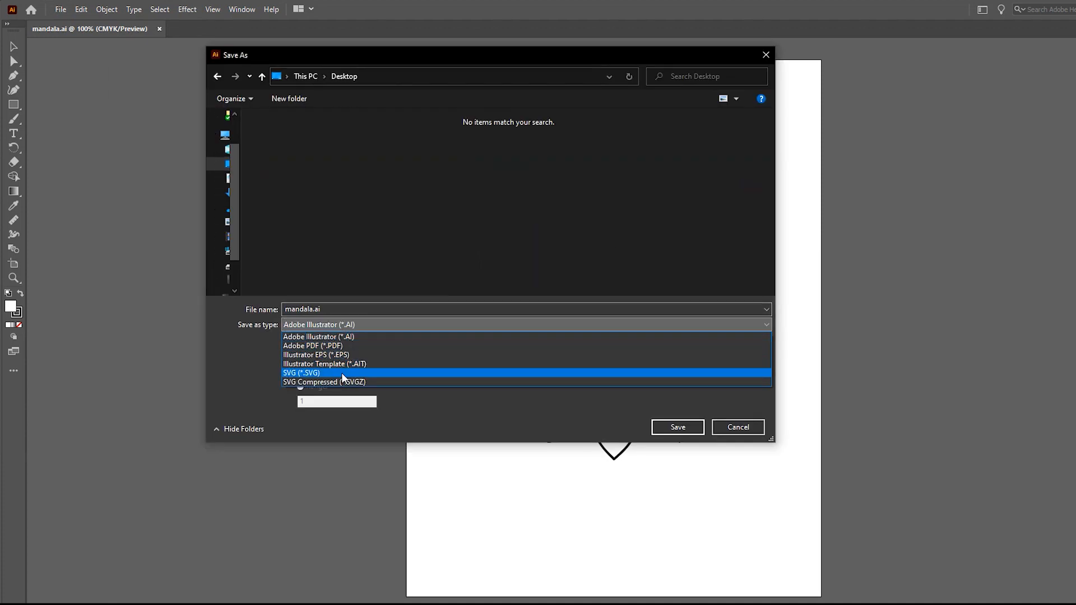
{"action": "left_click", "coordinate": [359, 347]}
{"action": "left_click", "coordinate": [336, 309]}
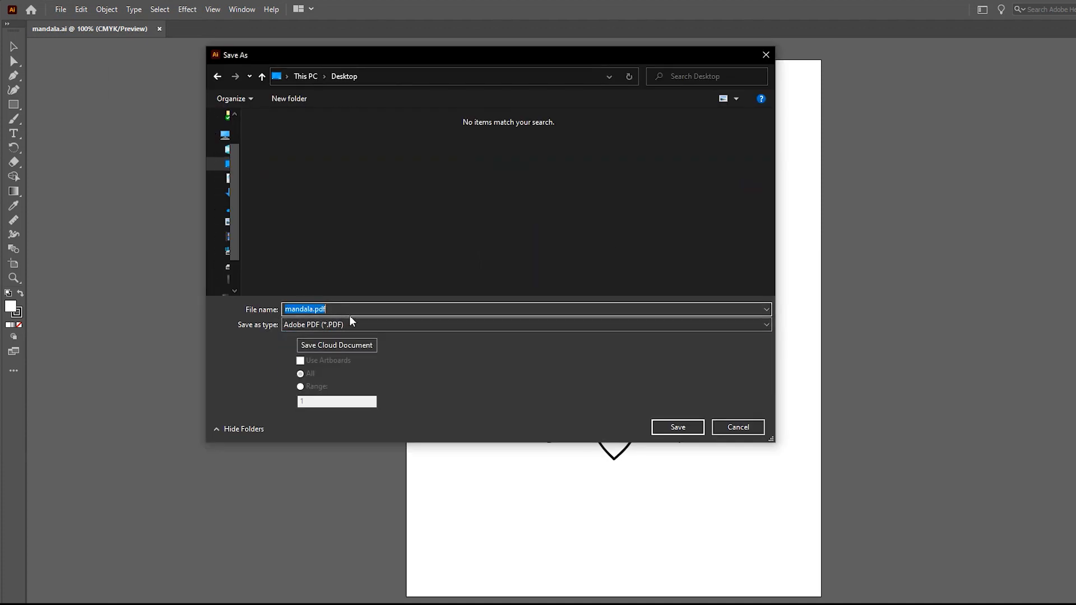
{"action": "left_click", "coordinate": [684, 432]}
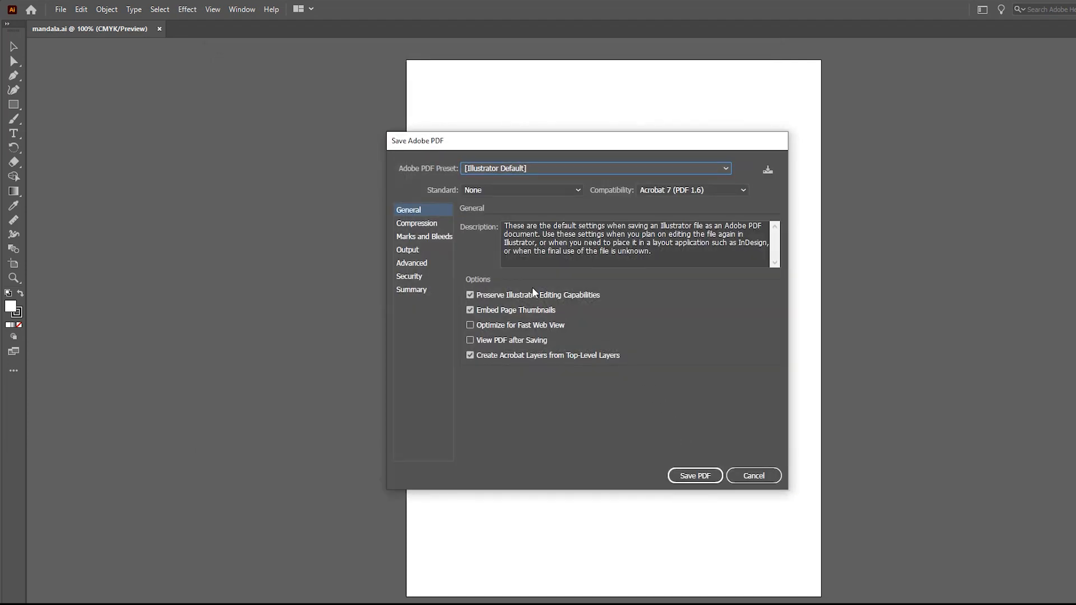
{"action": "left_click", "coordinate": [695, 475]}
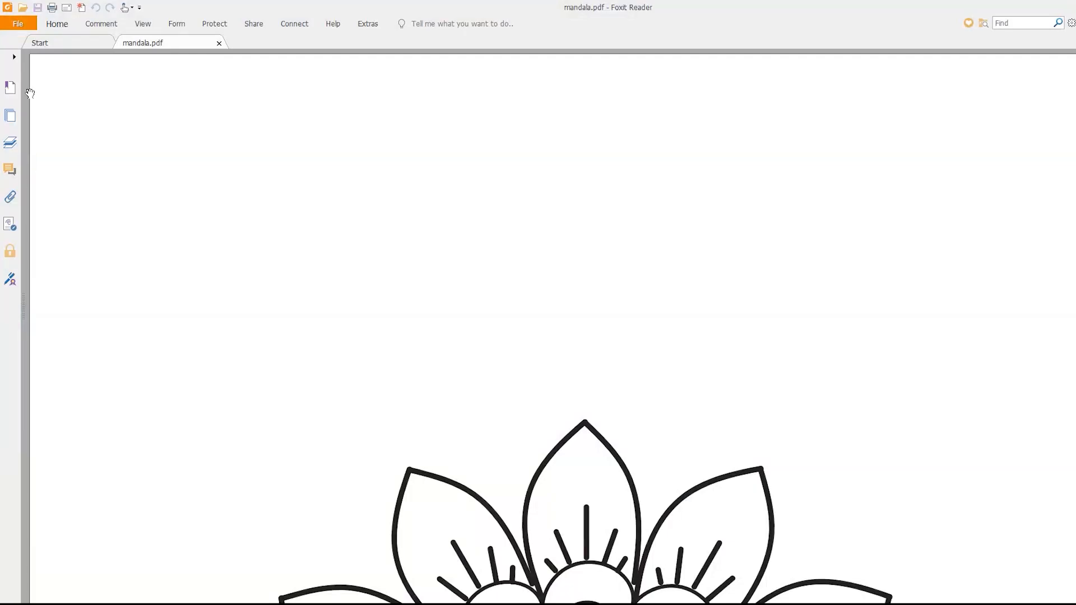
- Inspect the mandala artwork in mandala.pdf in Foxit Reader, both close up and as a full page
{"action": "scroll", "coordinate": [377, 223], "scroll_direction": "down", "scroll_amount": 7}
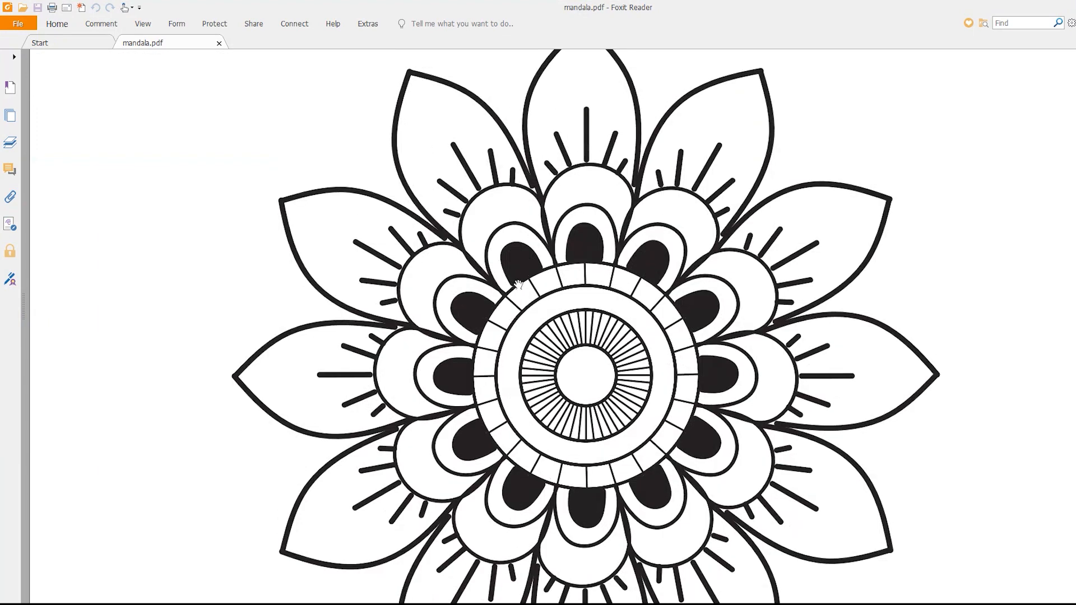
{"action": "scroll", "coordinate": [518, 285], "scroll_direction": "down", "scroll_amount": 3}
{"action": "scroll", "coordinate": [531, 293], "scroll_direction": "up", "scroll_amount": 1}
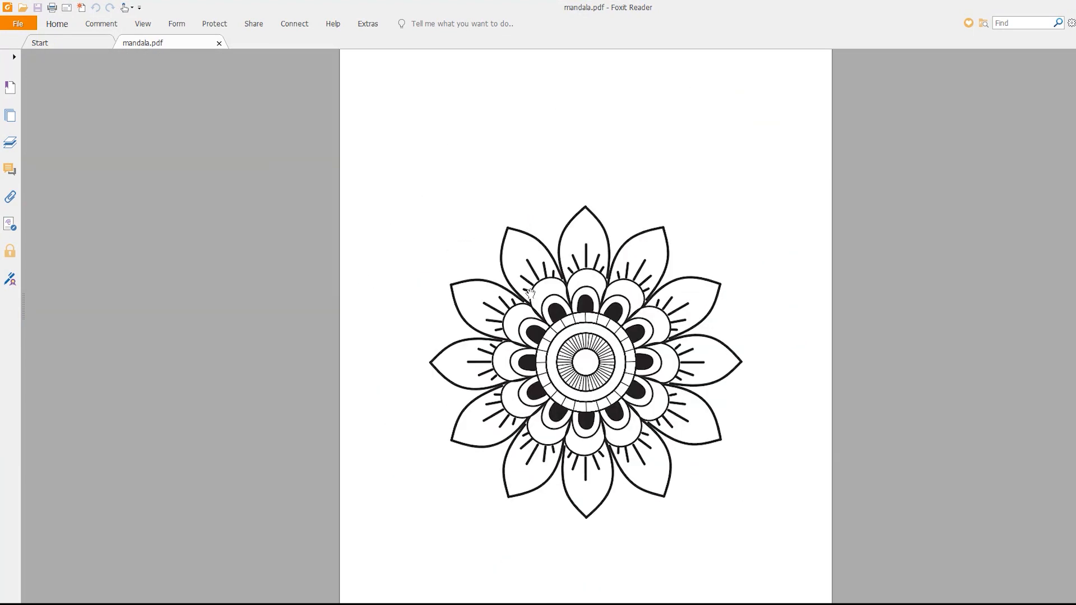
{"action": "scroll", "coordinate": [531, 292], "scroll_direction": "down", "scroll_amount": 1}
{"action": "scroll", "coordinate": [536, 320], "scroll_direction": "down", "scroll_amount": 1}
{"action": "scroll", "coordinate": [469, 320], "scroll_direction": "up", "scroll_amount": 1}
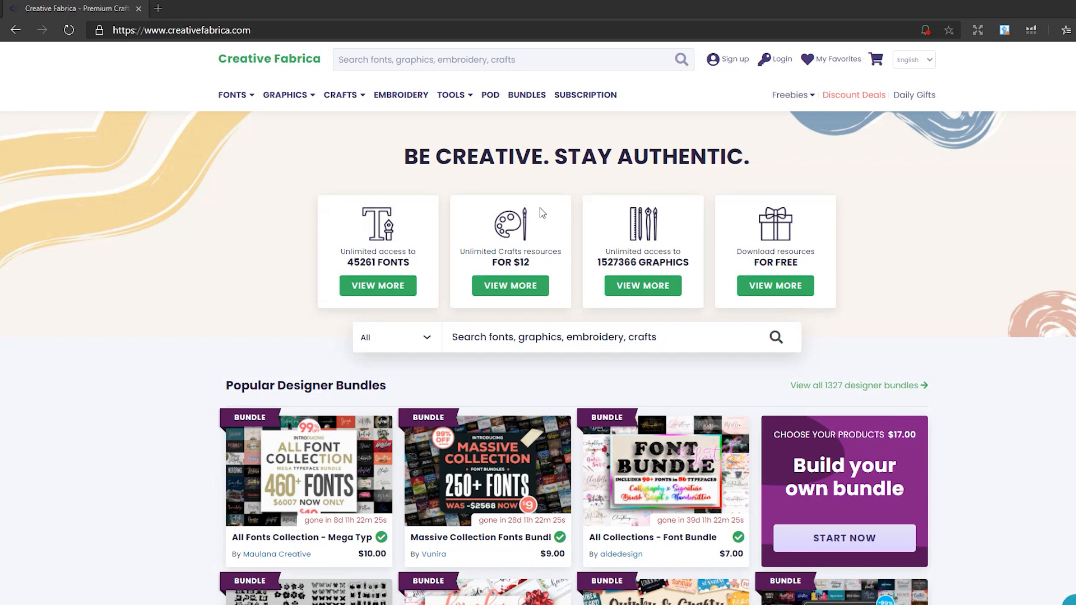
- Search Creative Fabrica for "animal mandala"
{"action": "left_click", "coordinate": [377, 63]}
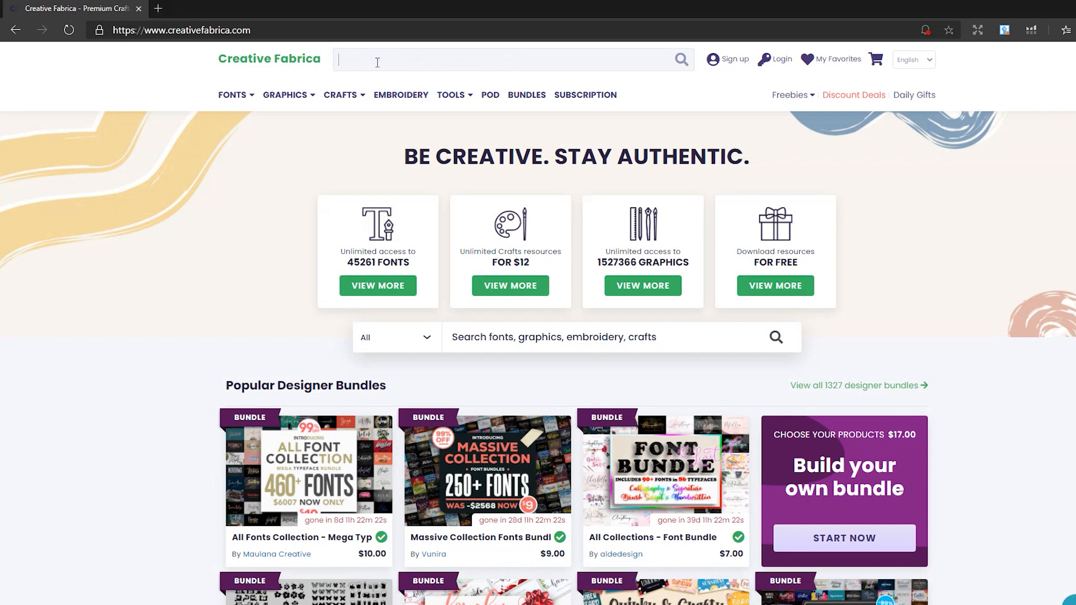
{"action": "type", "text": "animal mand"}
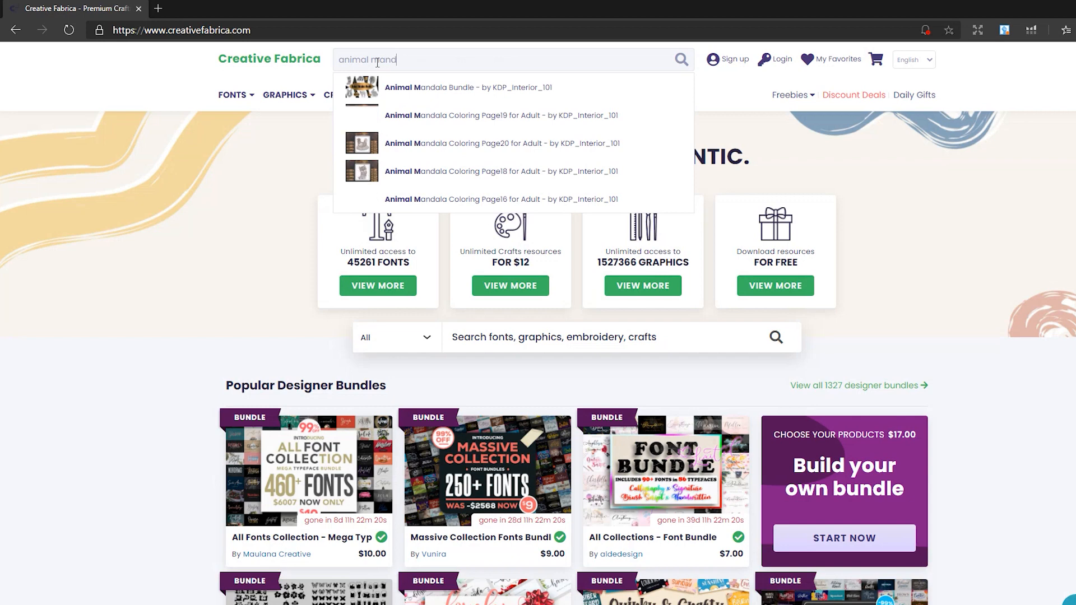
{"action": "type", "text": "ala"}
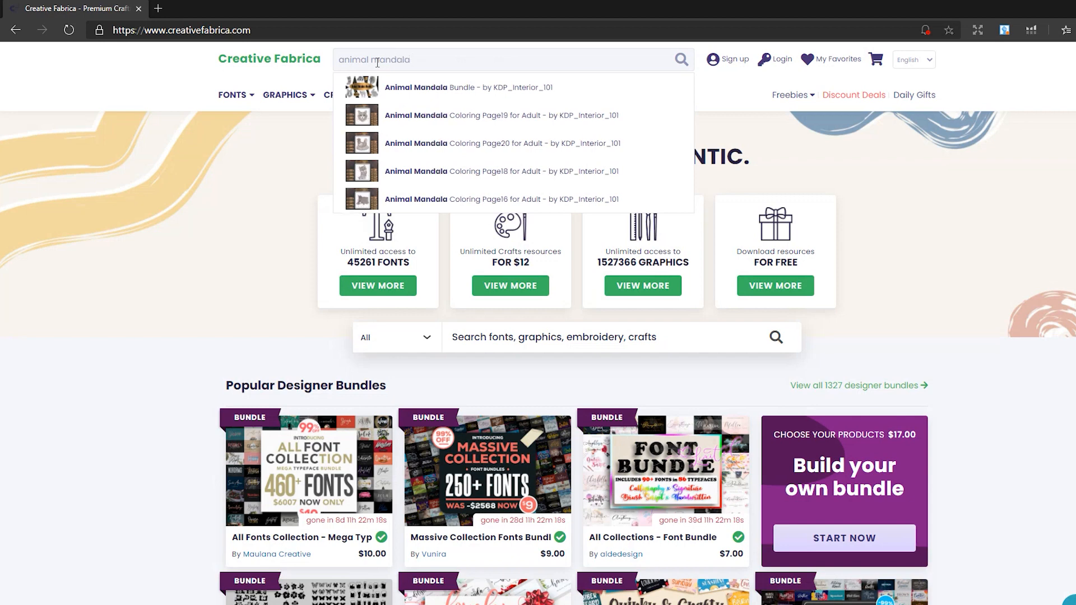
{"action": "key", "text": "Return"}
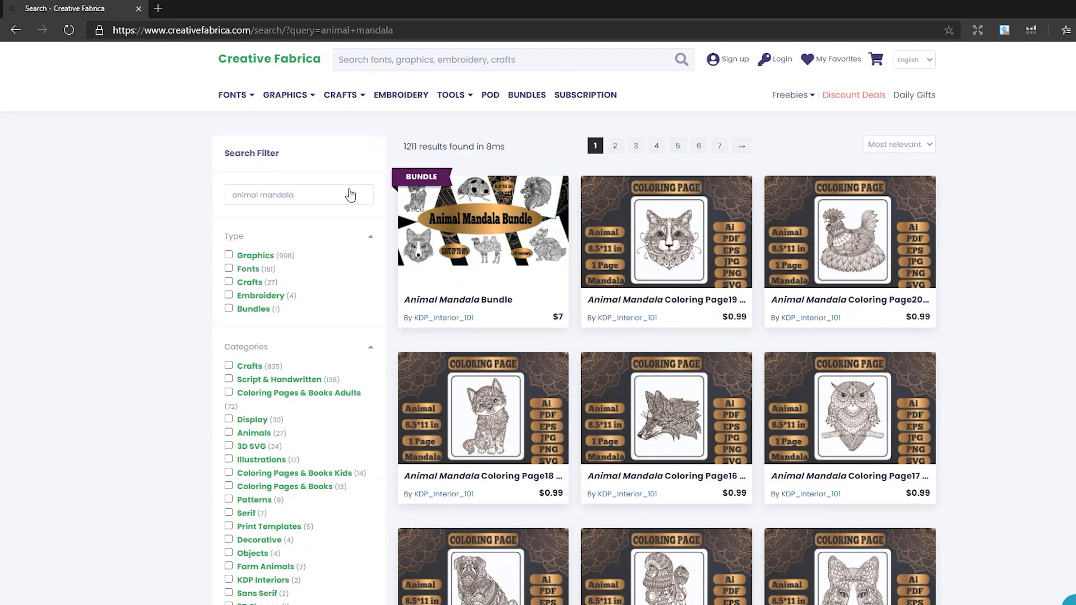
- Look through the animal mandala search results and open the product page of Animal Mandala Coloring Page19 for Adult
{"action": "scroll", "coordinate": [789, 260], "scroll_direction": "down", "scroll_amount": 8}
{"action": "scroll", "coordinate": [789, 260], "scroll_direction": "down", "scroll_amount": 8}
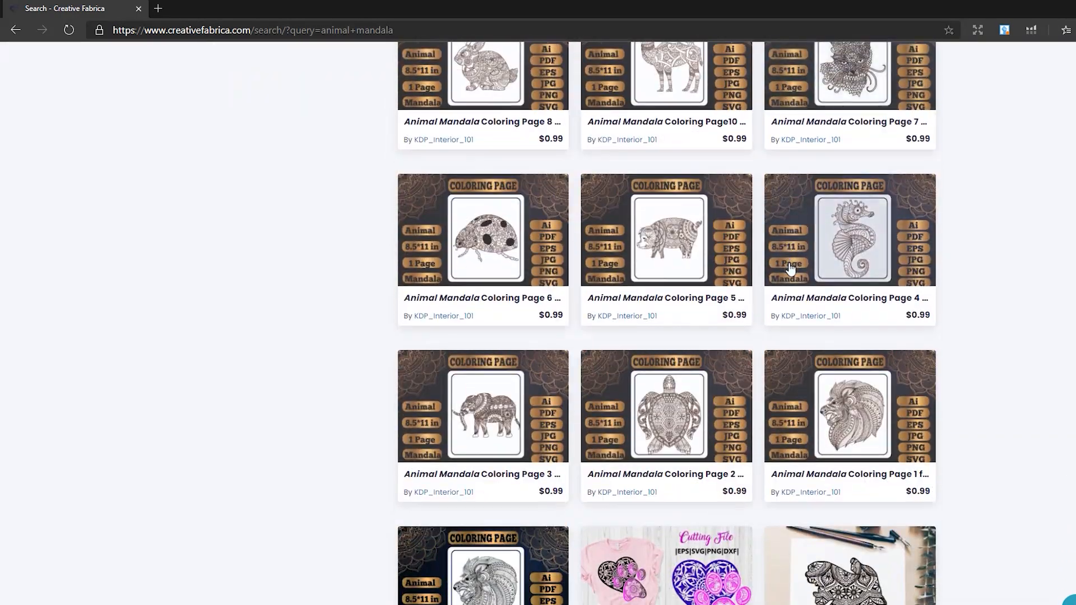
{"action": "key", "text": "F5"}
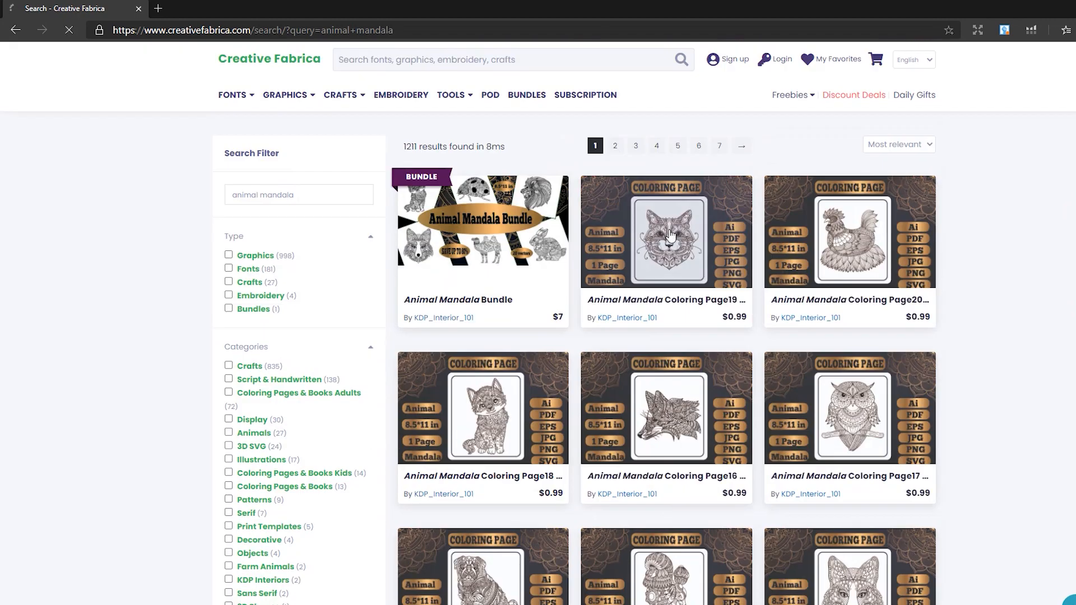
{"action": "left_click", "coordinate": [672, 283]}
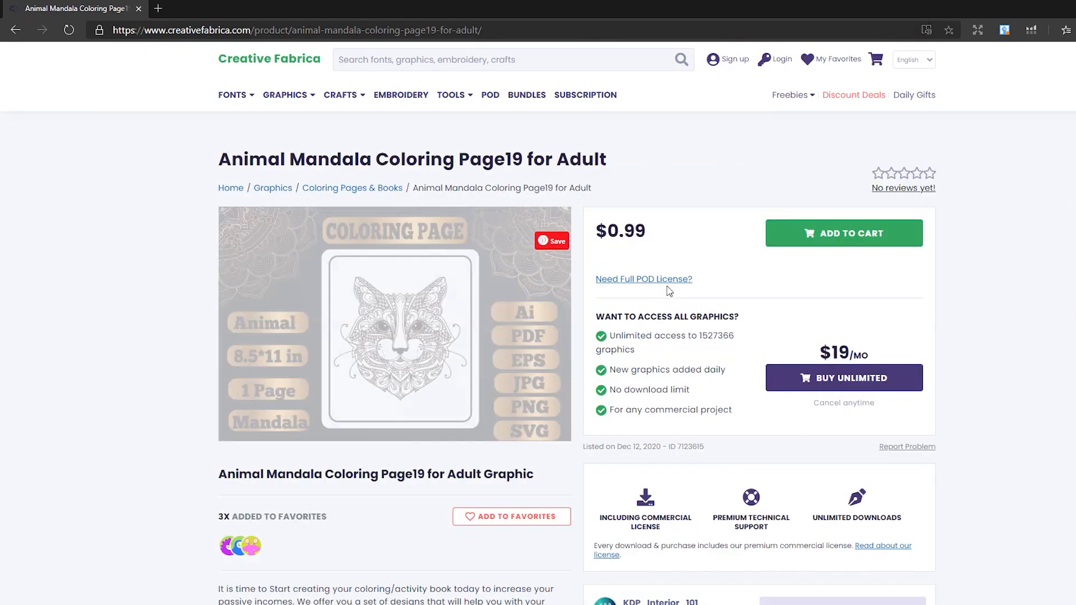